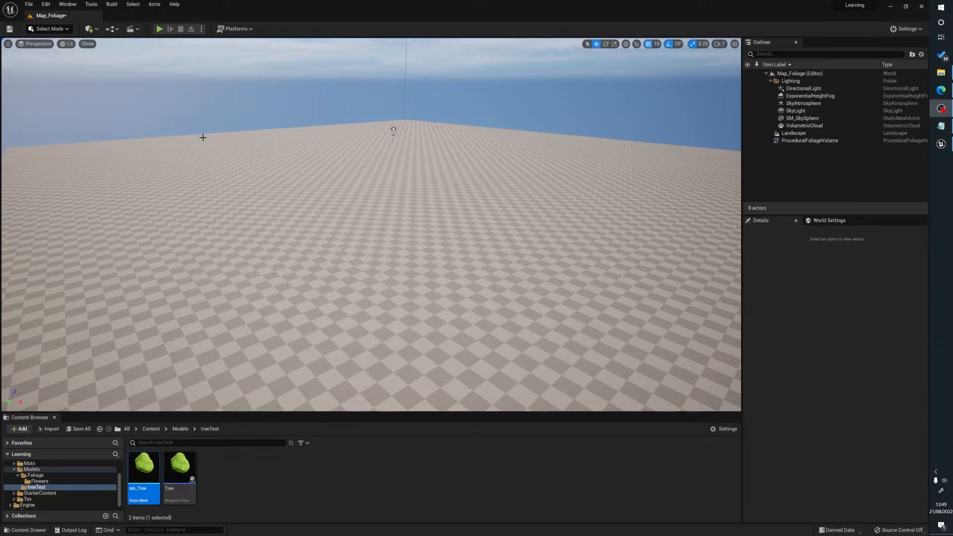
Switch to Foliage mode and add the sm_Tree static mesh to the foliage palette.
right_click_drag(202, 136, 204, 138)
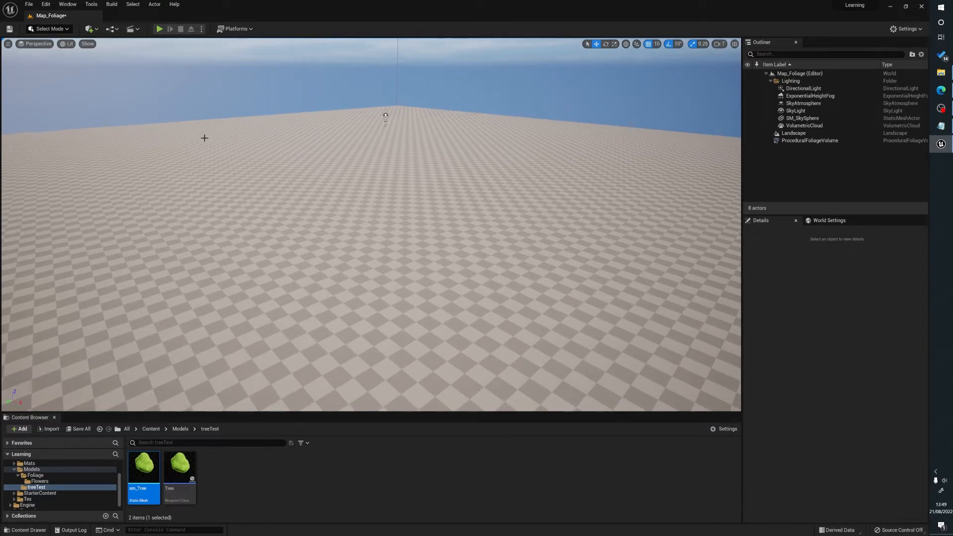
key("shift+3")
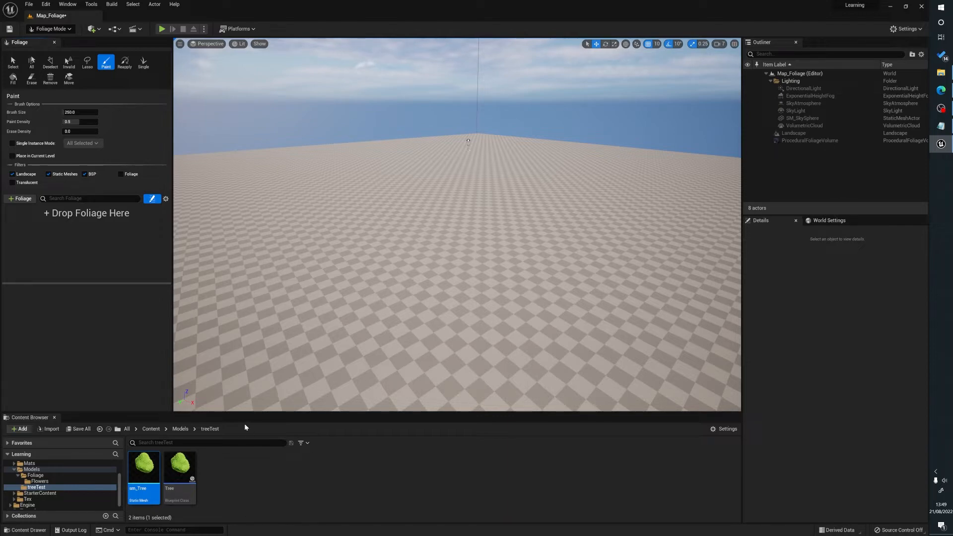
right_click_drag(411, 219, 435, 211)
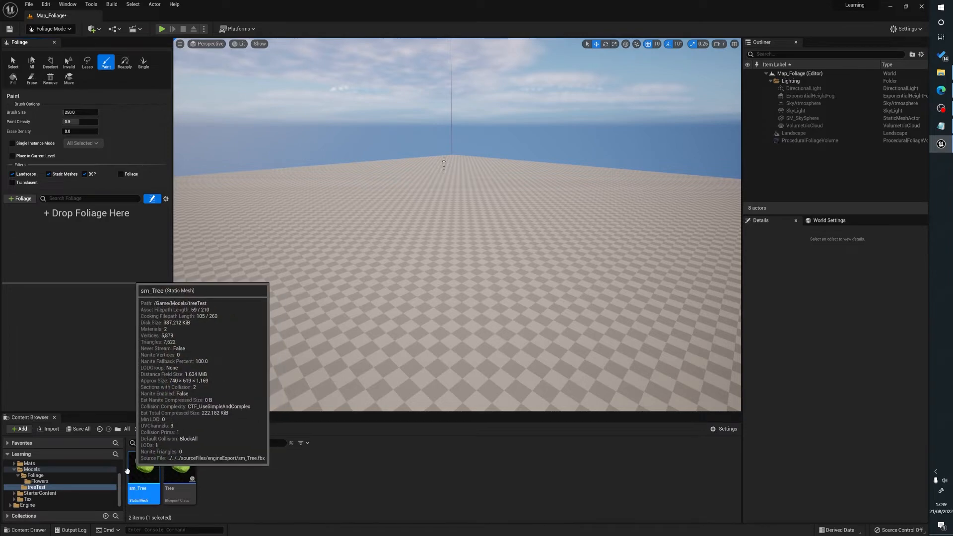
left_click_drag(137, 491, 20, 225)
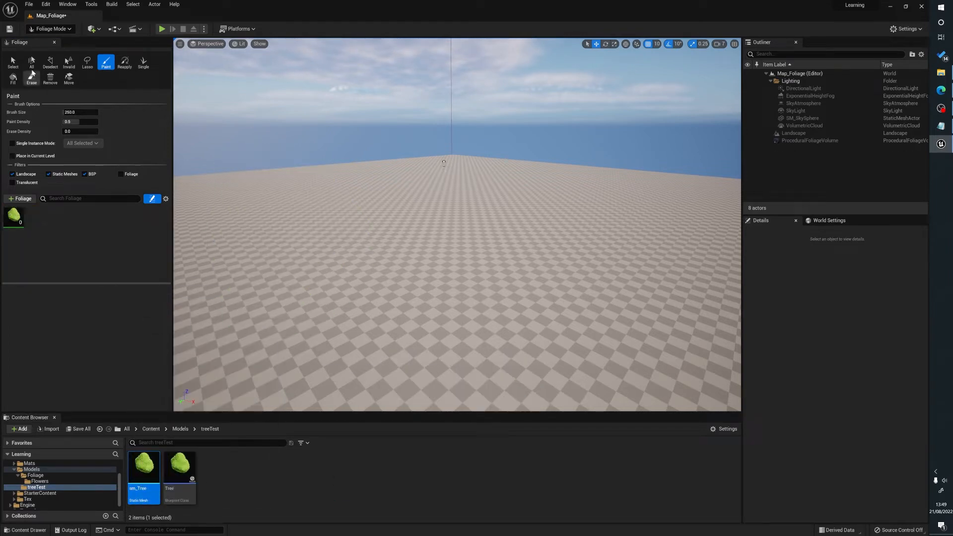
Test-paint three separate clumps of sm_Tree foliage across the landscape with the default settings.
left_click(14, 216)
left_click(444, 248)
left_click(325, 228)
left_click(595, 236)
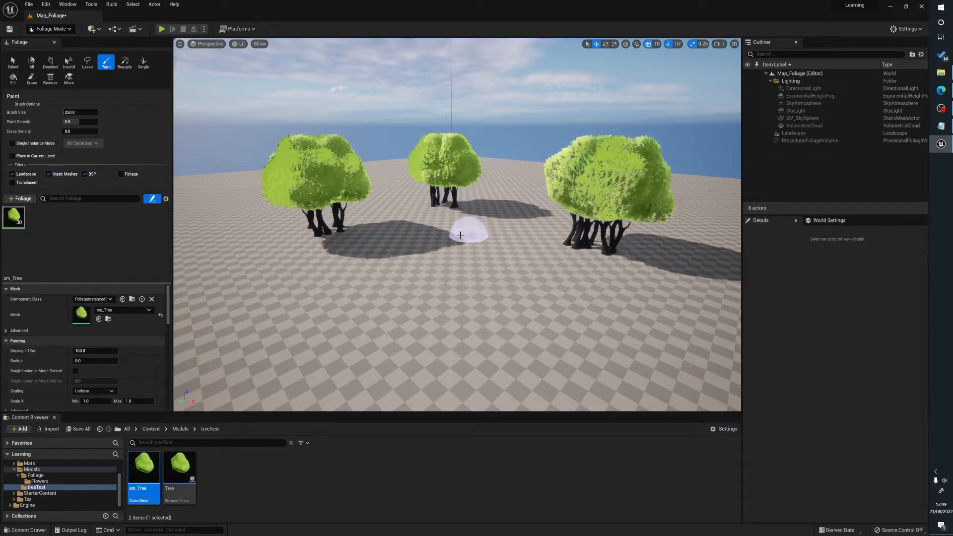
Undo all three painted tree clumps.
key("ctrl+z")
key("ctrl+z")
key("ctrl+z")
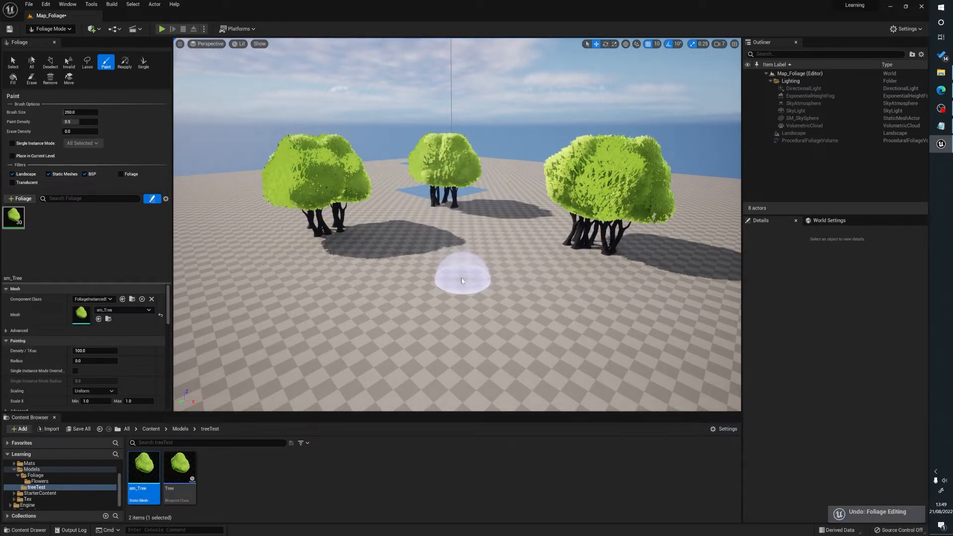
key("ctrl+z")
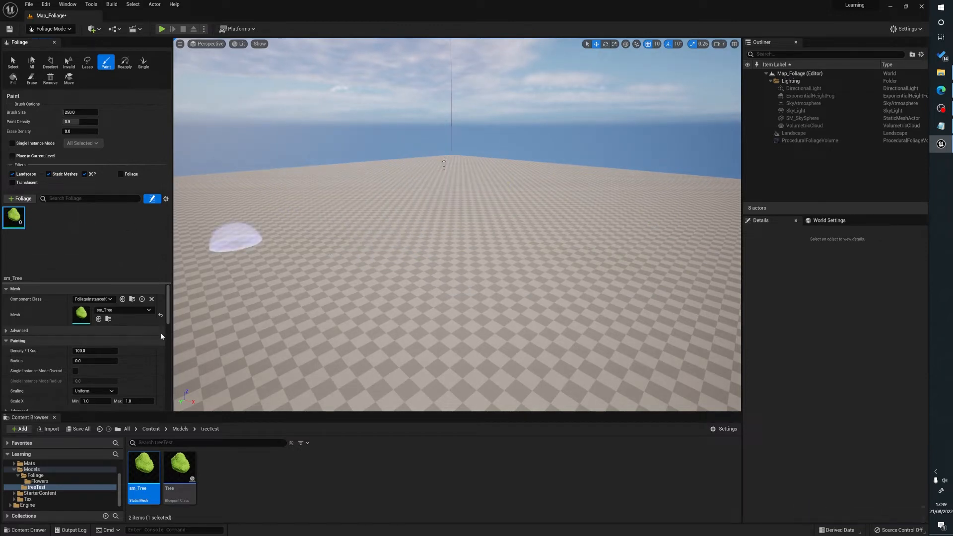
Set the sm_Tree foliage type's painting radius to 2000.
scroll(149, 333, "down", 1)
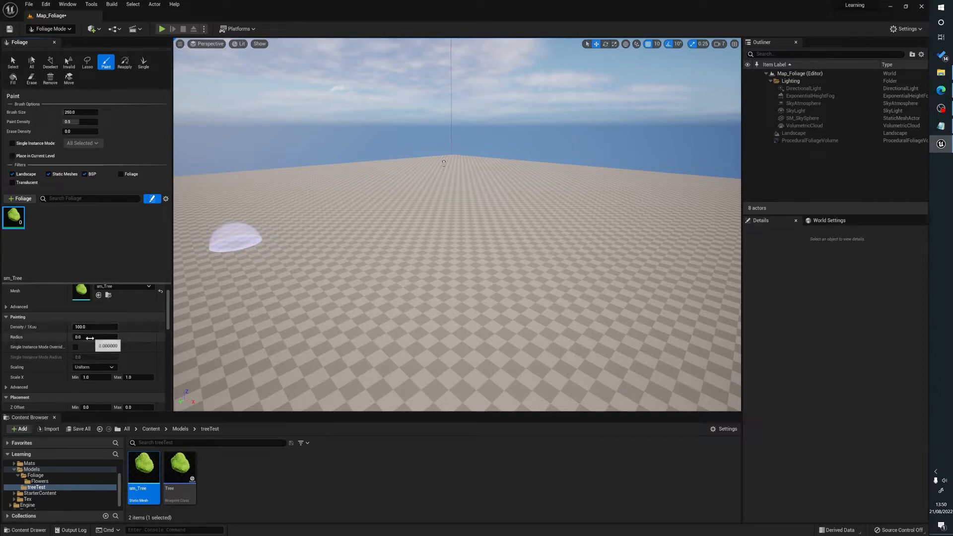
left_click(89, 338)
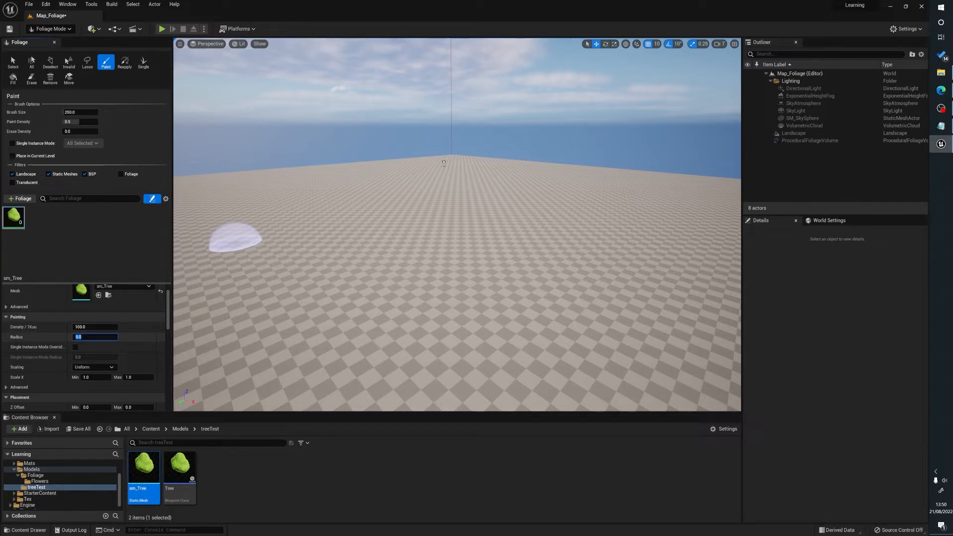
type("2000")
key("Return")
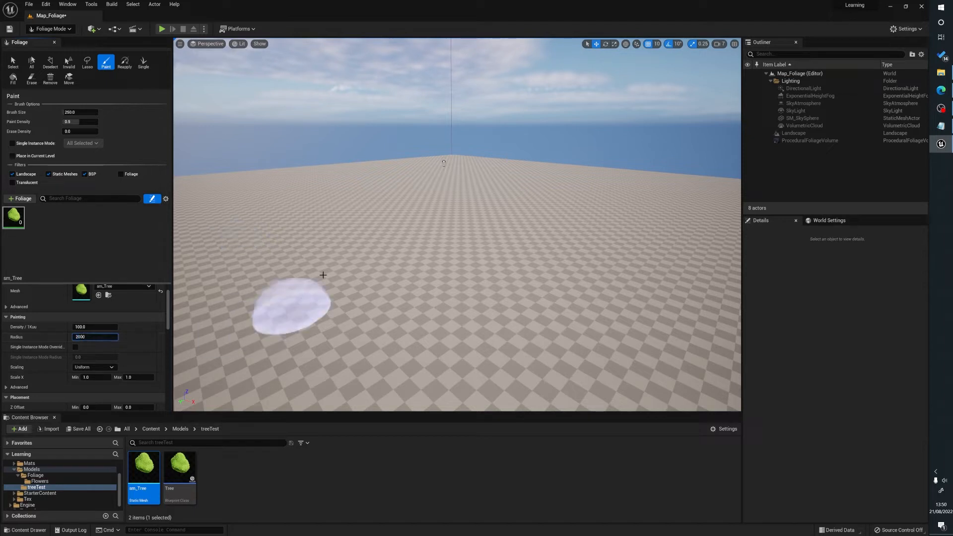
Set the foliage brush size to 500 and paint spaced-out sm_Tree trees across the landscape.
left_click(79, 112)
type("500")
key("Return")
mouse_move(433, 216)
left_mouse_down()
mouse_move(355, 220)
mouse_move(529, 244)
mouse_move(380, 246)
mouse_move(387, 213)
mouse_move(479, 177)
mouse_move(663, 219)
mouse_move(427, 325)
mouse_move(230, 283)
mouse_move(209, 198)
mouse_move(445, 279)
left_mouse_up()
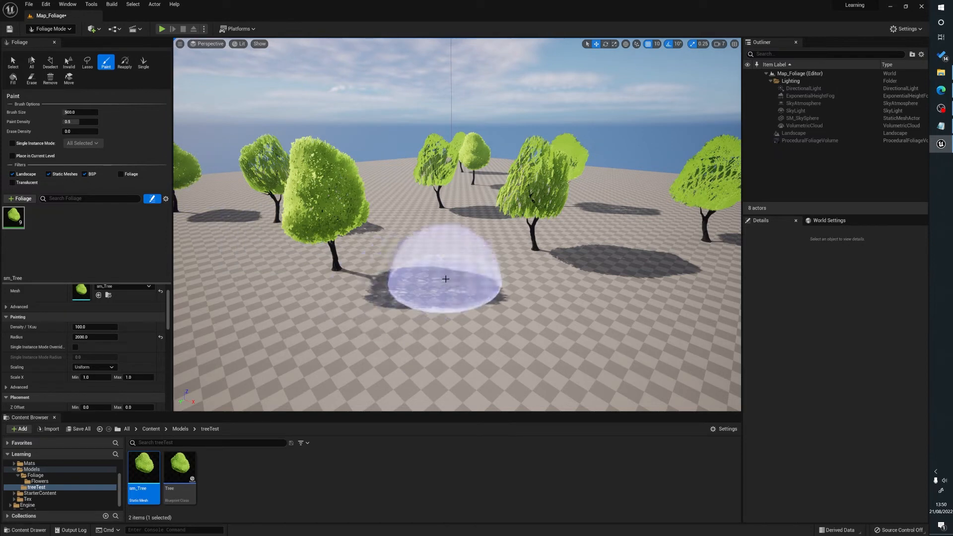
Look through the painting, placement and instance settings of the sm_Tree foliage type and view the painted trees.
scroll(69, 347, "down", 3)
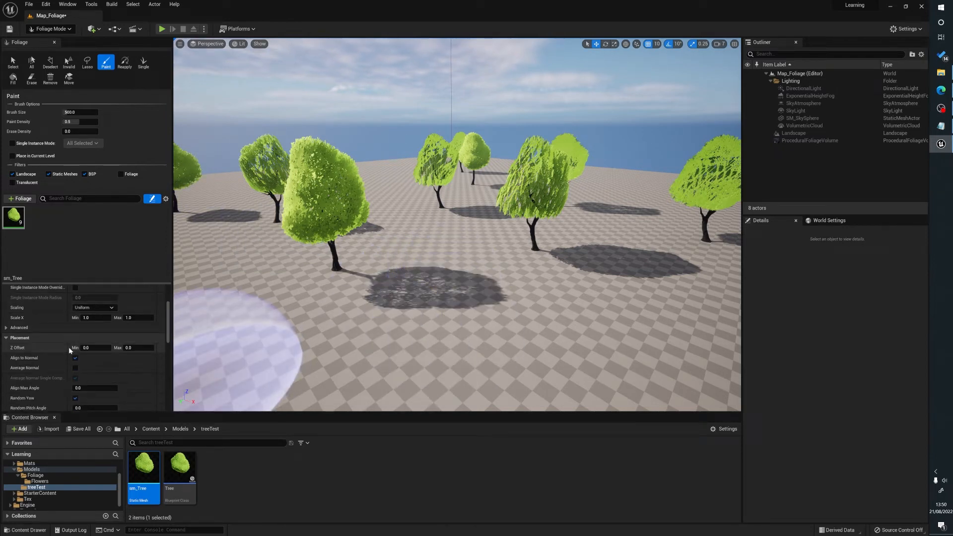
scroll(68, 347, "down", 3)
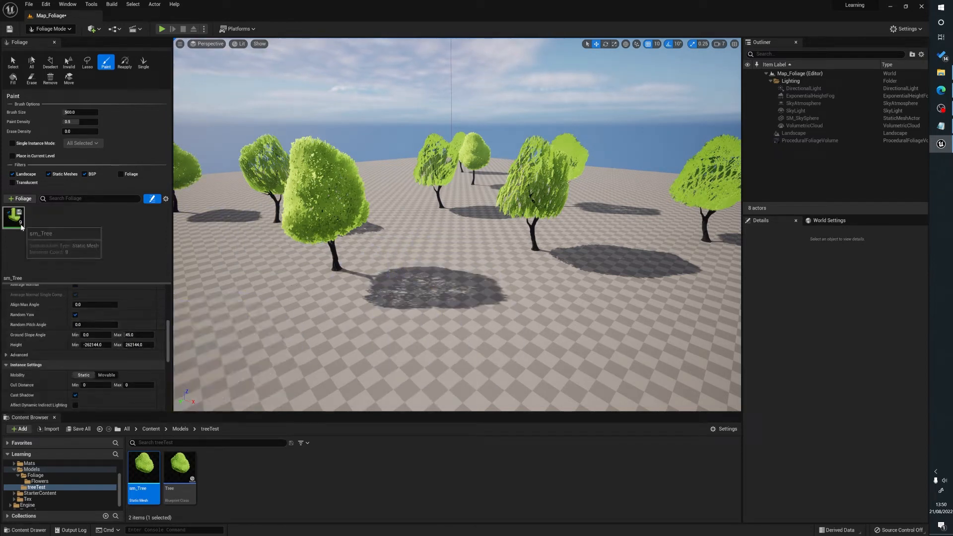
right_click_drag(459, 313, 432, 320)
right_click_drag(359, 266, 395, 271)
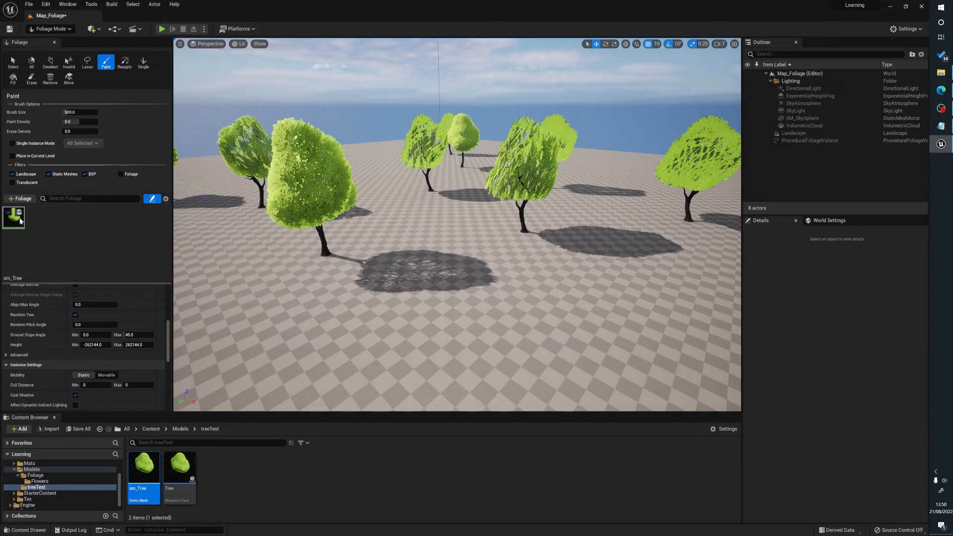
scroll(97, 331, "up", 2)
scroll(97, 327, "up", 2)
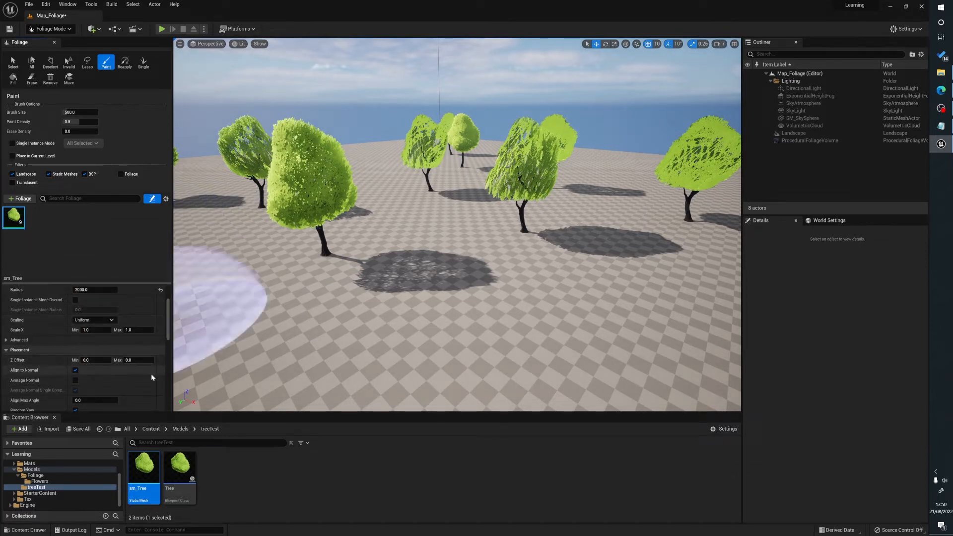
scroll(150, 373, "up", 2)
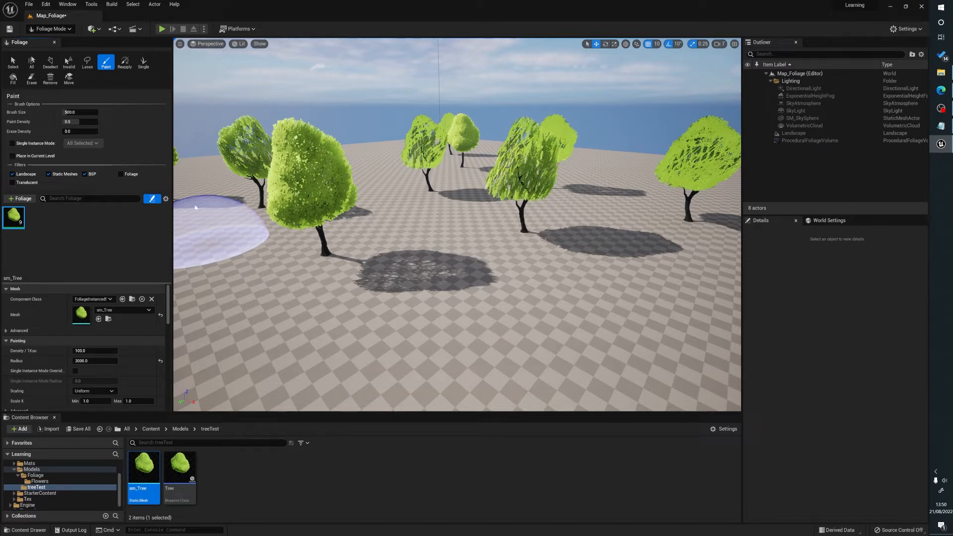
Remove the sm_Tree foliage type together with its painted instances and return to Select mode.
key("Delete")
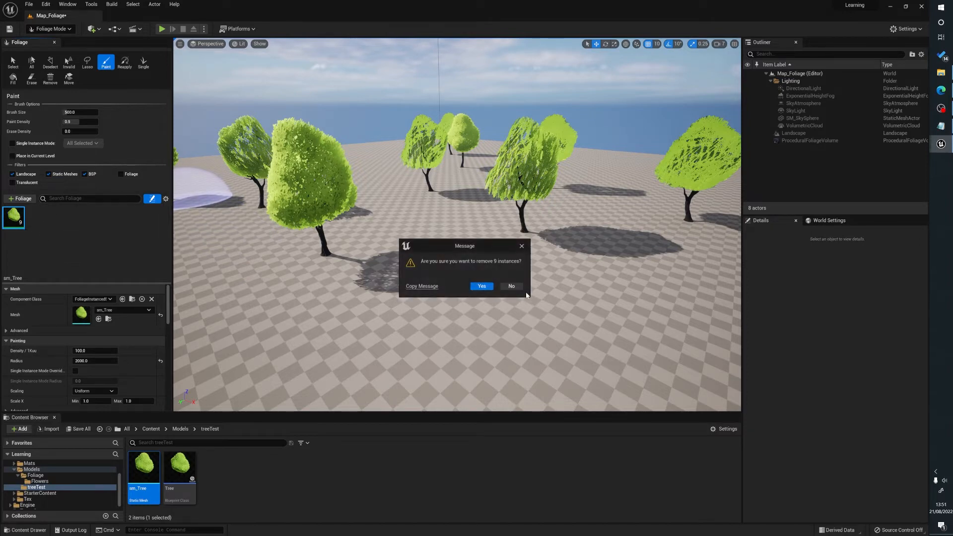
left_click(482, 287)
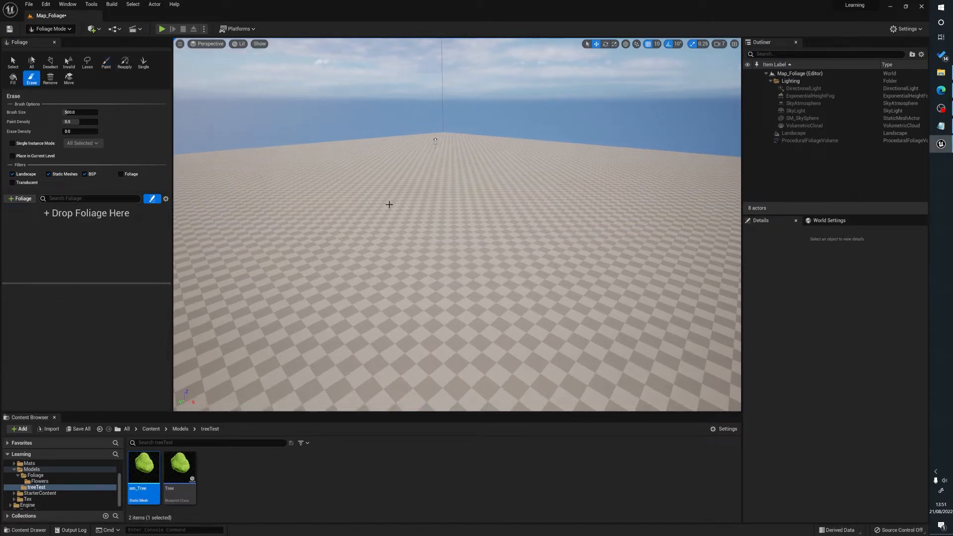
key("shift+1")
left_click(384, 482)
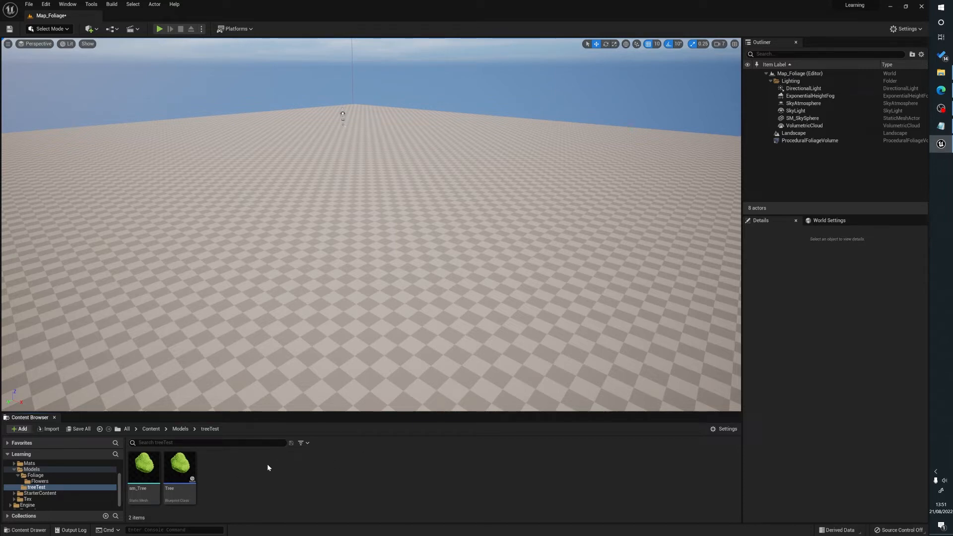
Create a Static Mesh Foliage asset named SMF_Tree in the treeTest folder.
right_click(247, 468)
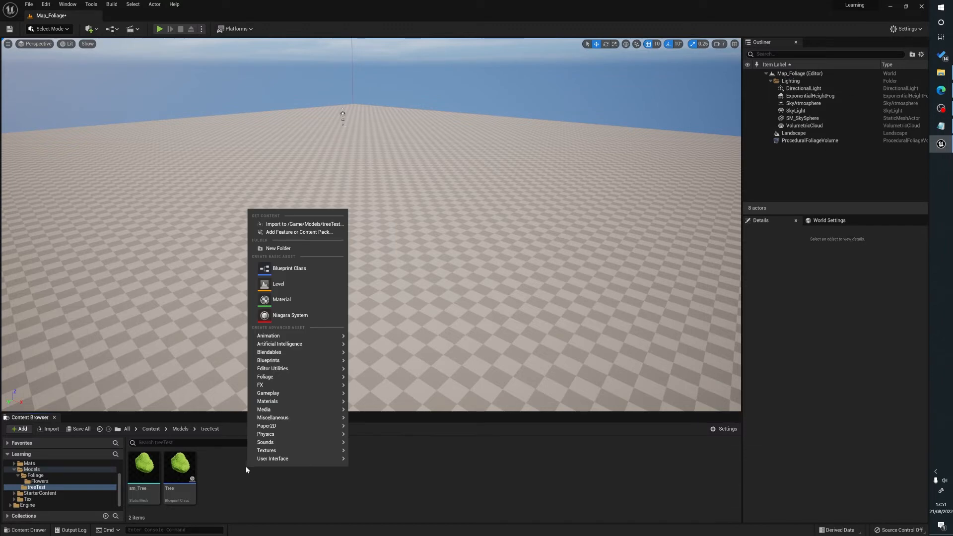
mouse_move(300, 377)
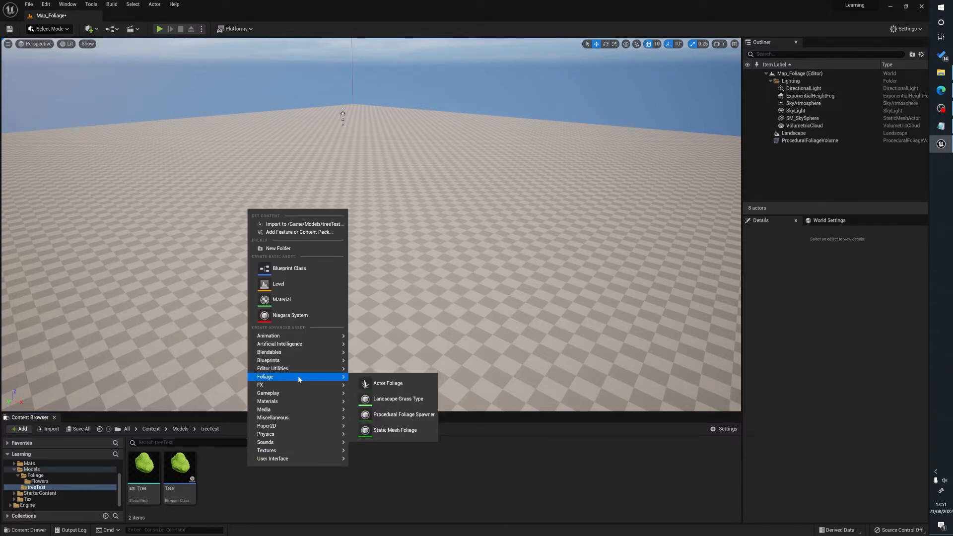
left_click(391, 431)
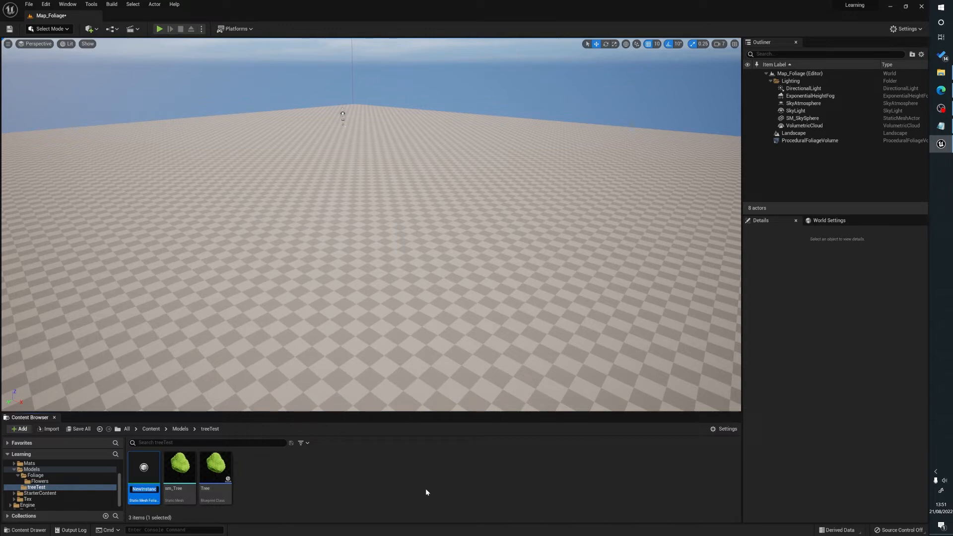
type("SMF_Tree")
key("Return")
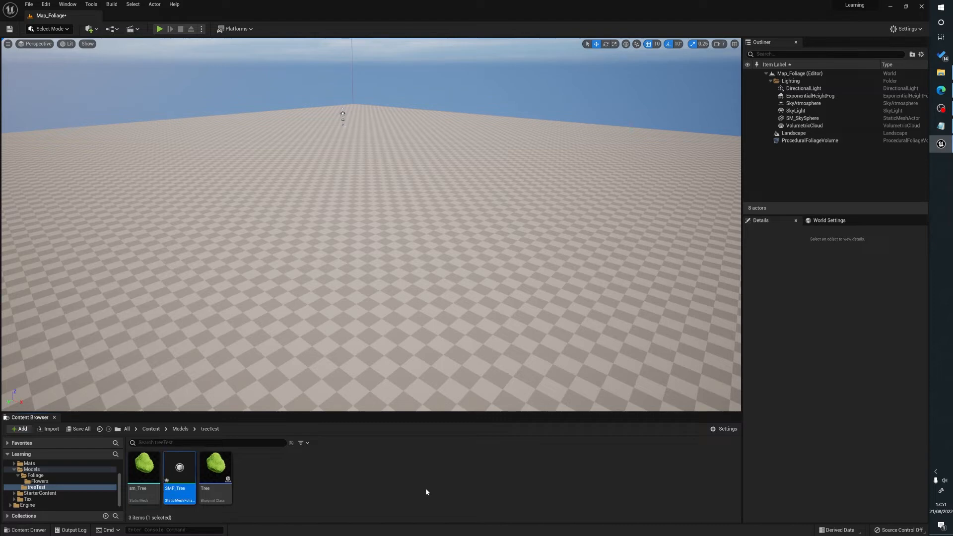
Assign sm_Tree as the mesh of the SMF_Tree foliage asset and save the asset.
double_click(168, 496)
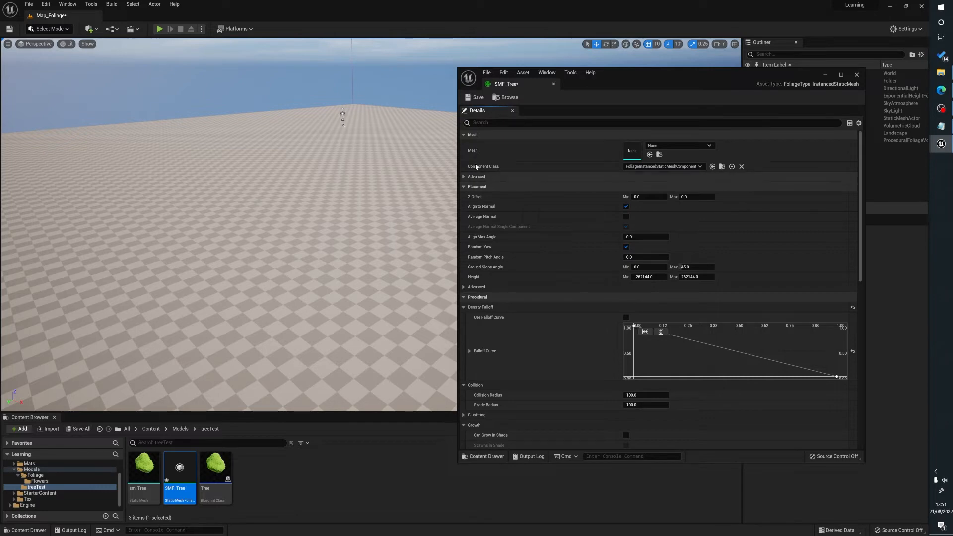
left_click_drag(148, 465, 633, 150)
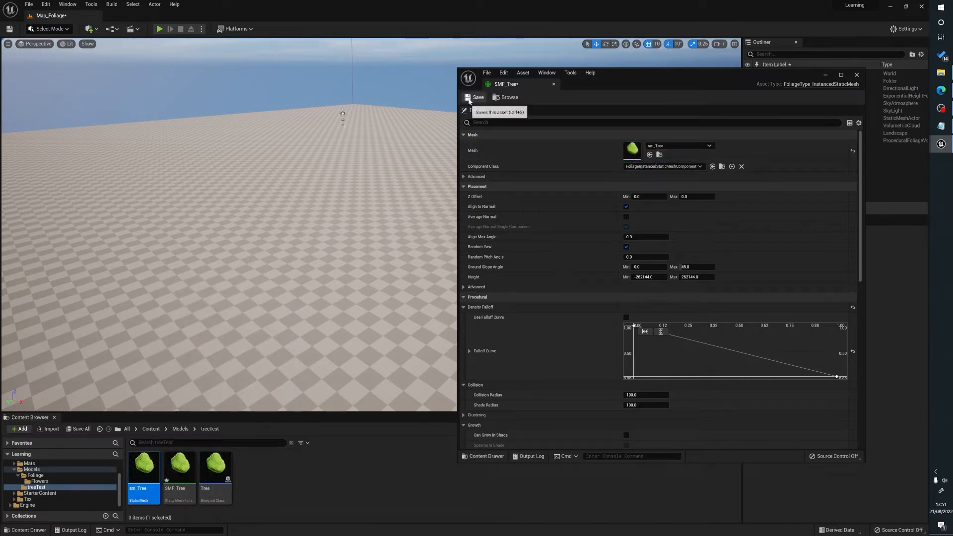
left_click(473, 98)
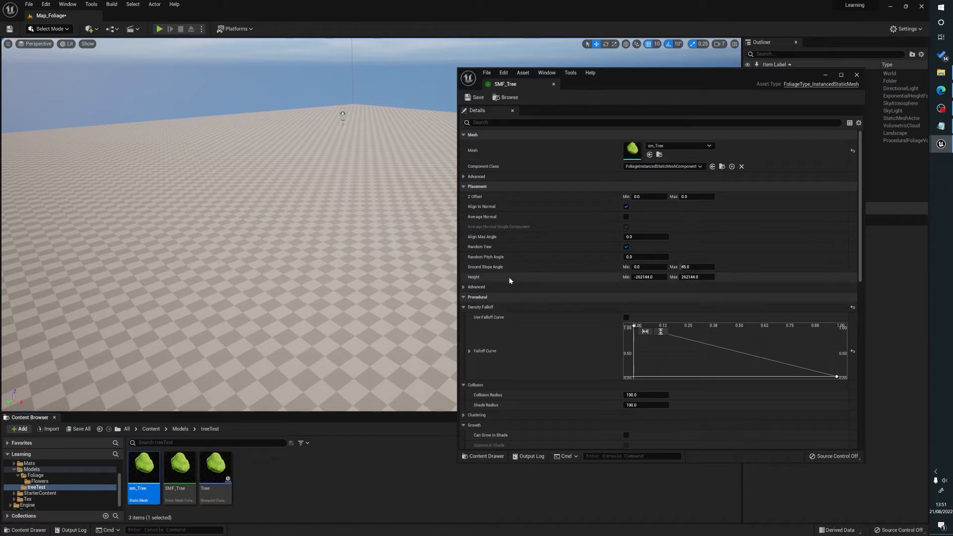
Add the SMF_Tree asset to the palette in Foliage mode and select it for painting.
right_click_drag(206, 194, 204, 193)
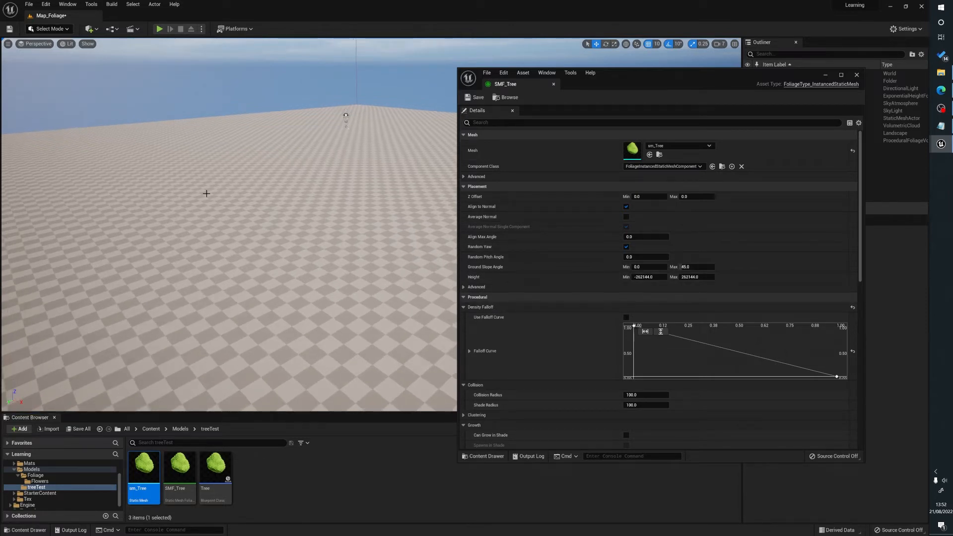
key("shift+3")
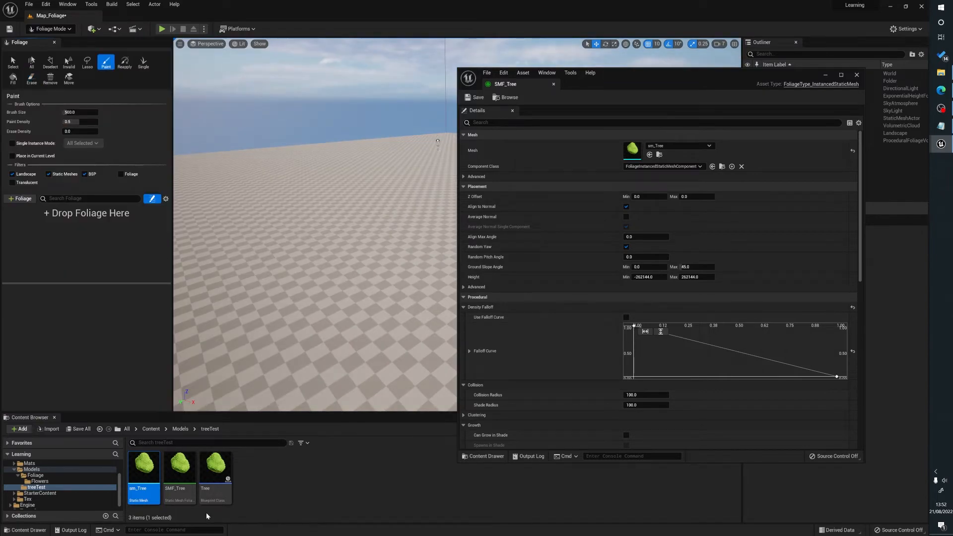
left_click(181, 478)
left_click_drag(180, 477, 79, 258)
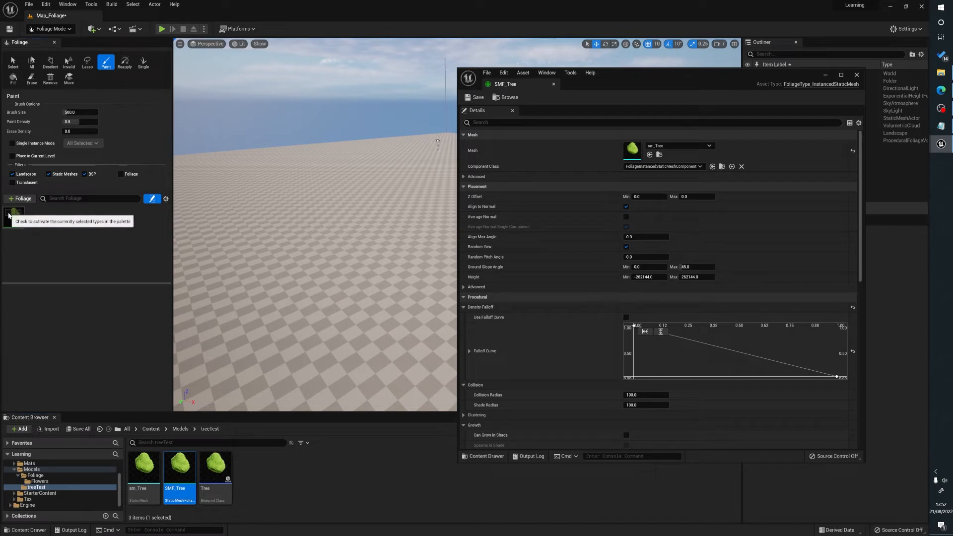
left_click(10, 216)
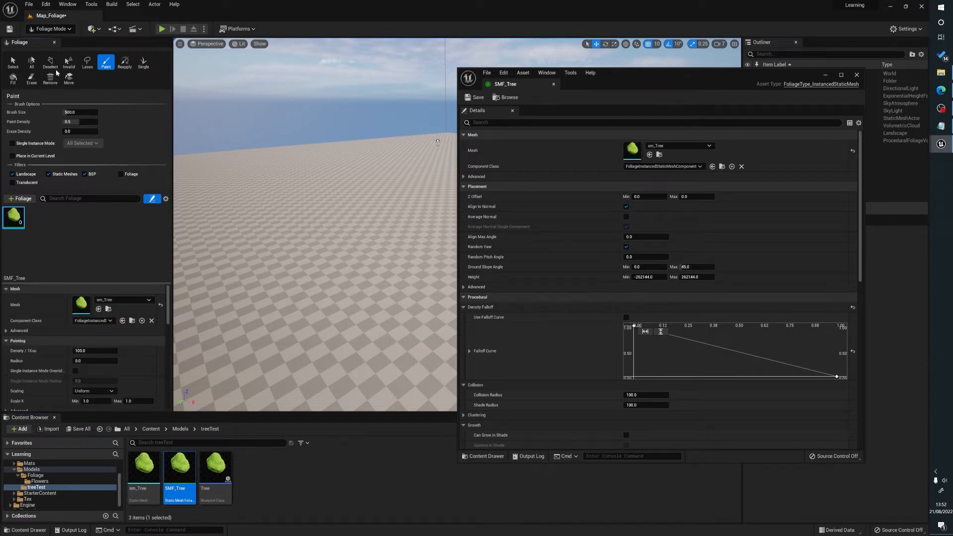
Test-paint dense SMF_Tree clumps on the landscape, then undo the strokes.
left_click(338, 186)
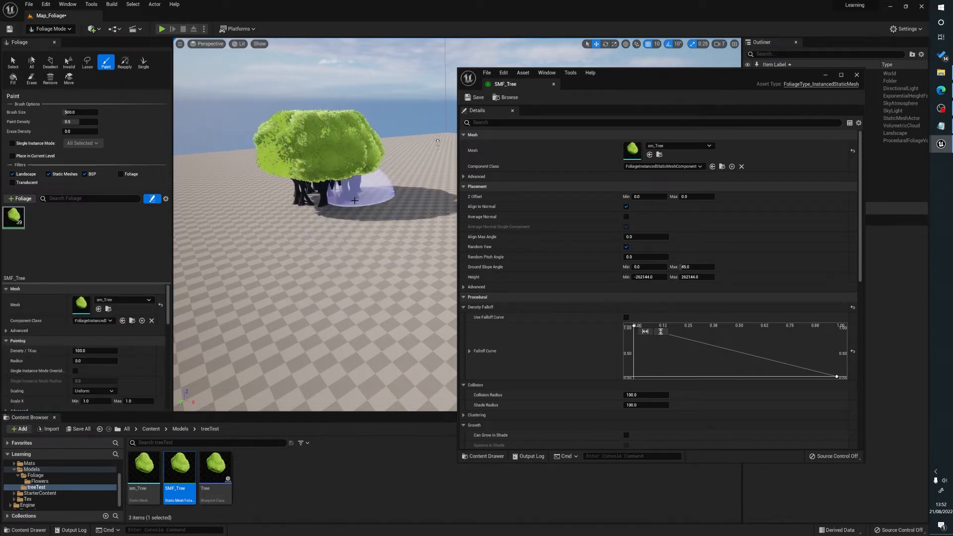
right_click_drag(386, 193, 397, 195)
key("w")
mouse_move(387, 195)
left_mouse_down()
mouse_move(432, 199)
mouse_move(301, 229)
left_mouse_up()
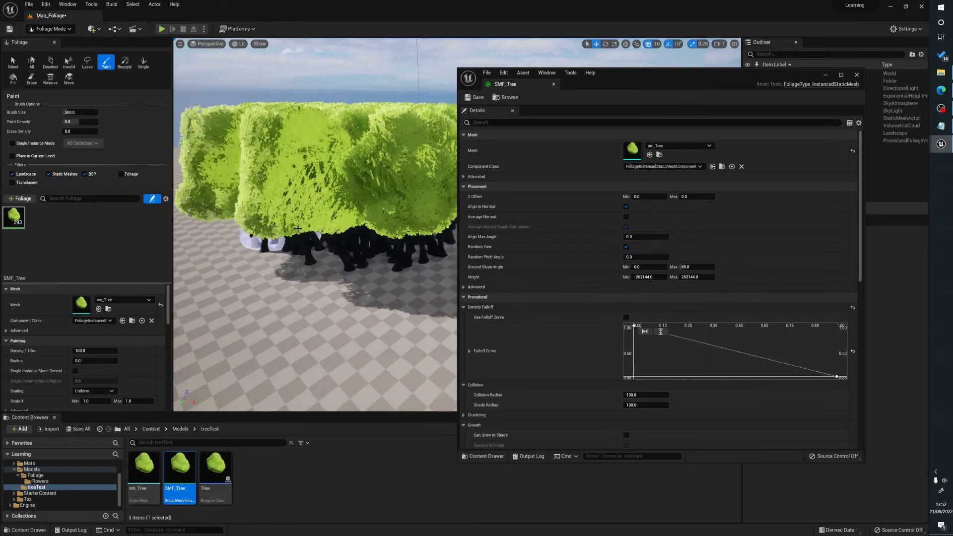
key("ctrl+z")
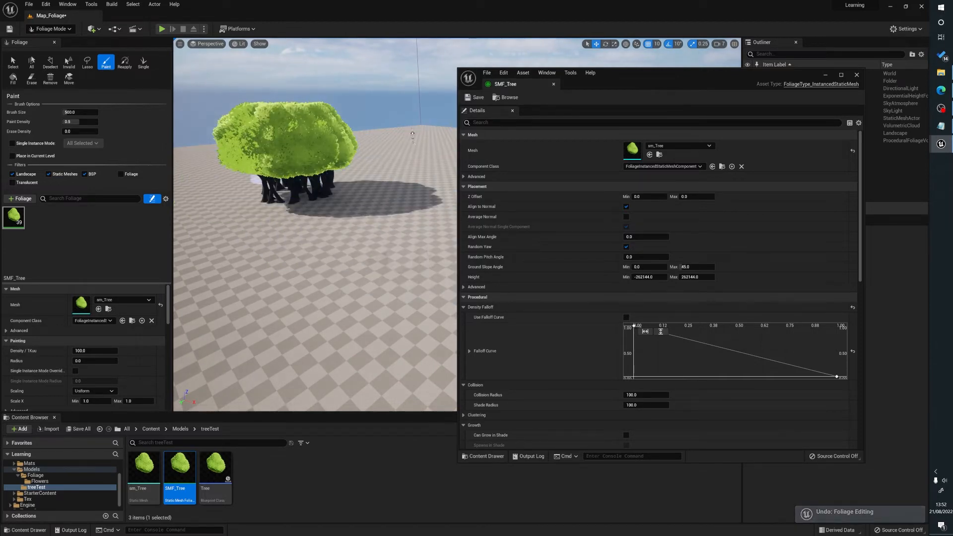
key("ctrl+z")
Set the procedural collision radius of the SMF_Tree asset to 500.
left_click_drag(701, 77, 678, 80)
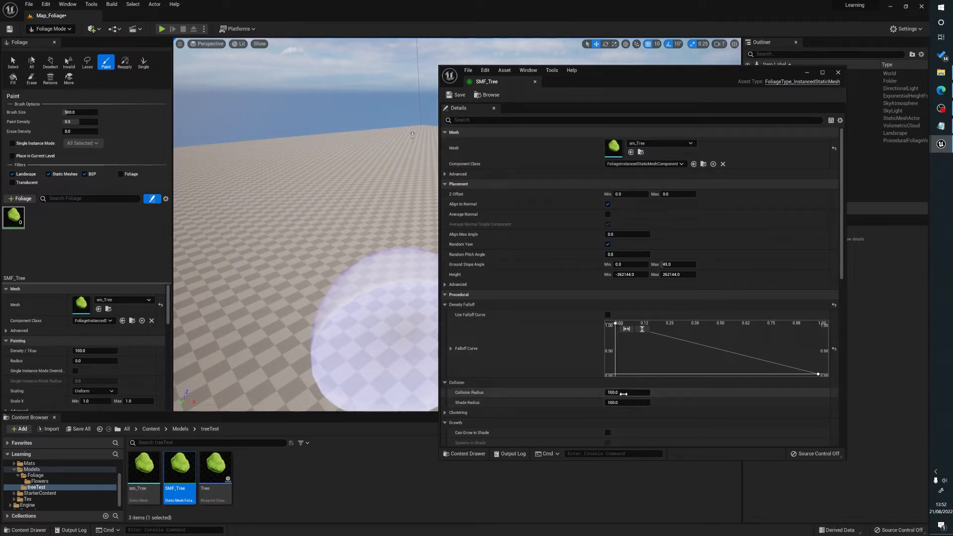
scroll(501, 386, "down", 2)
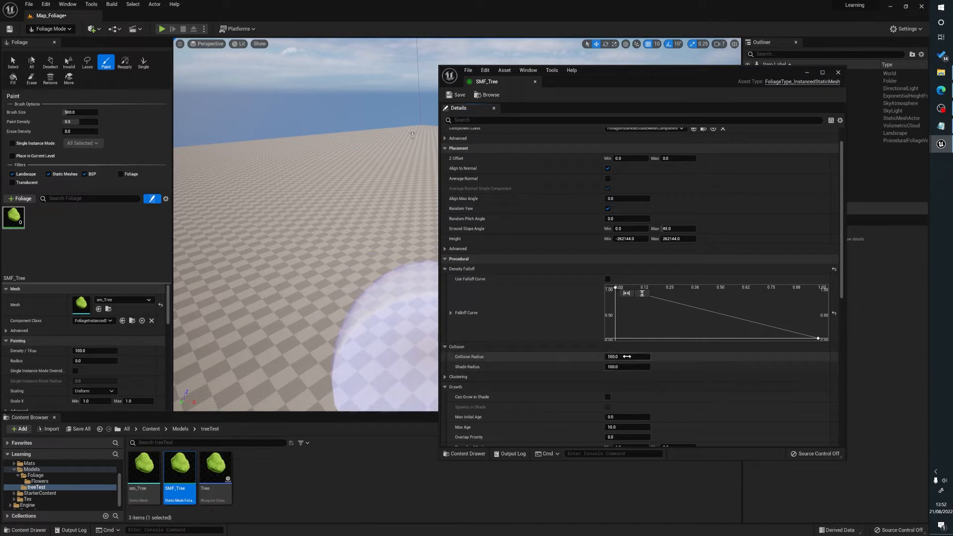
key("Return")
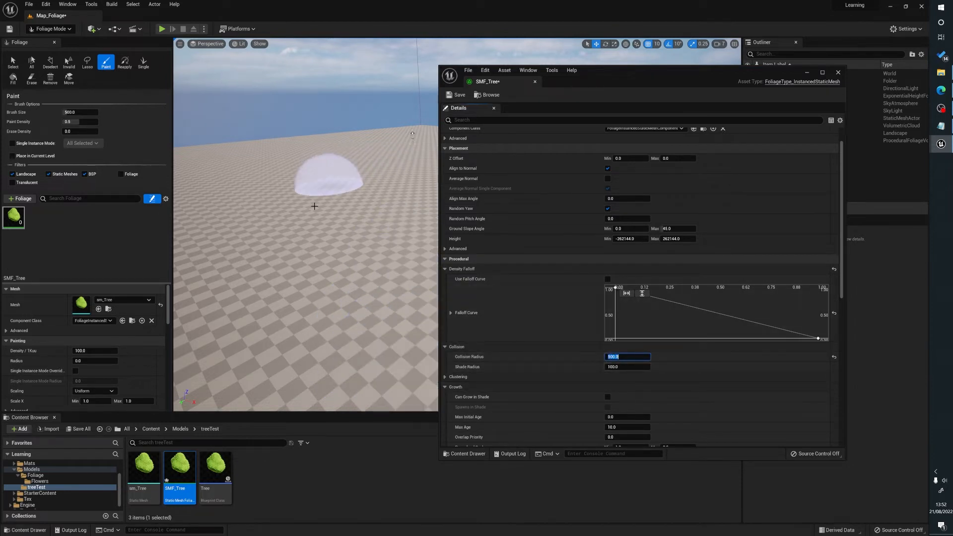
Save the SMF_Tree asset, then test-paint a clump of trees on the landscape and undo the stroke.
left_click(457, 96)
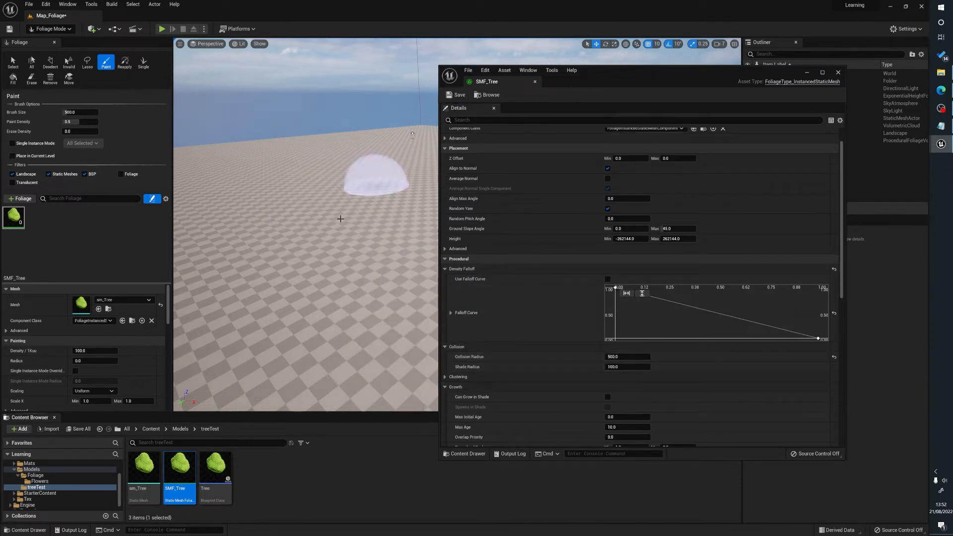
left_click(320, 231)
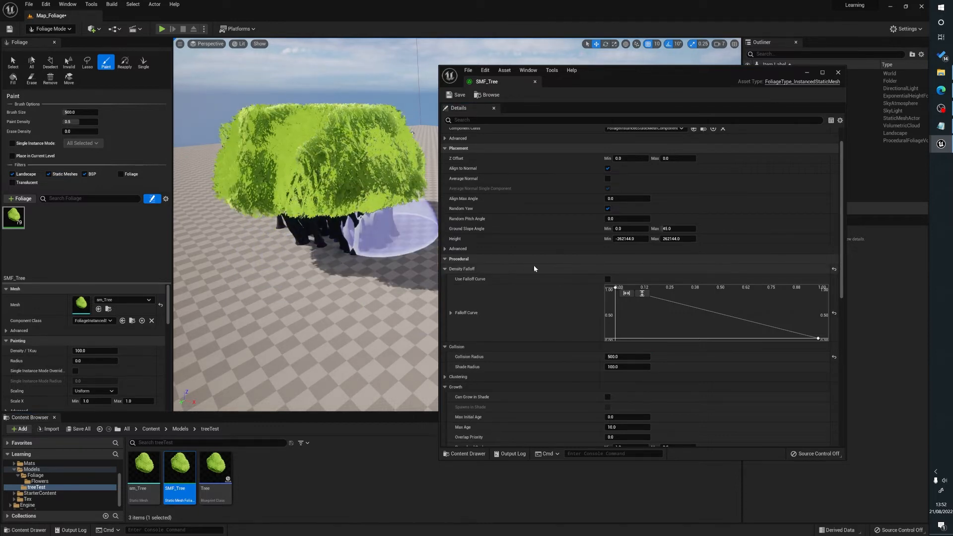
key("ctrl+z")
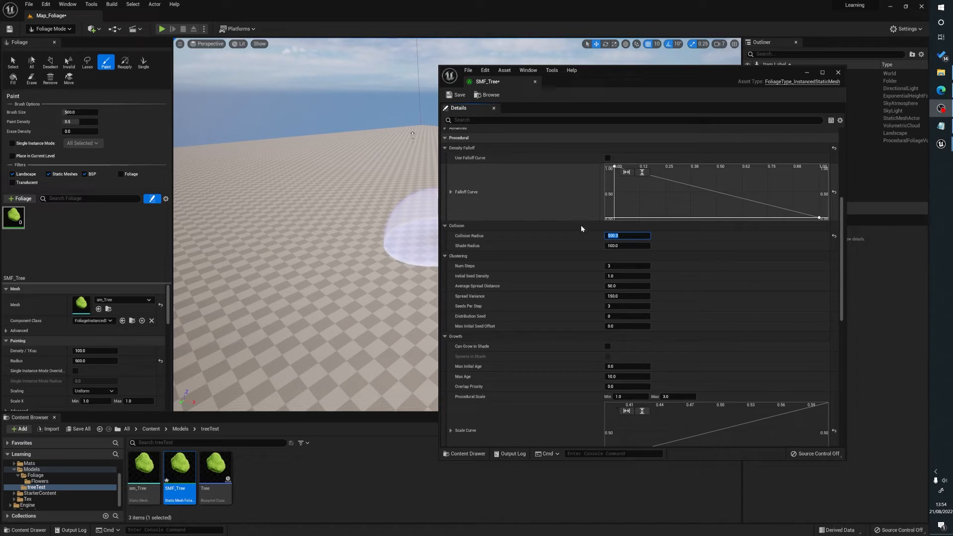
Set the collision radius of the SMF_Tree asset to 100, then save the asset and close its editor.
left_click(621, 233)
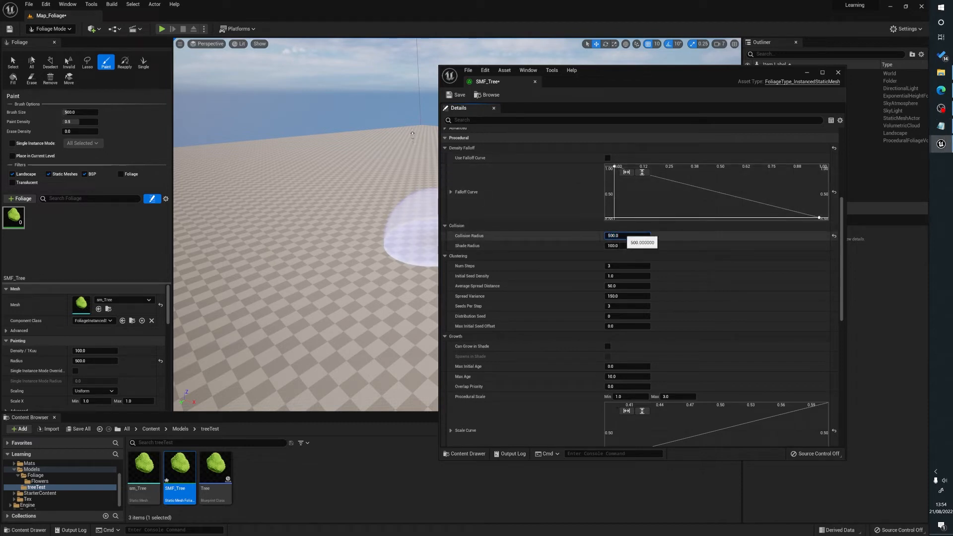
type("100")
key("Return")
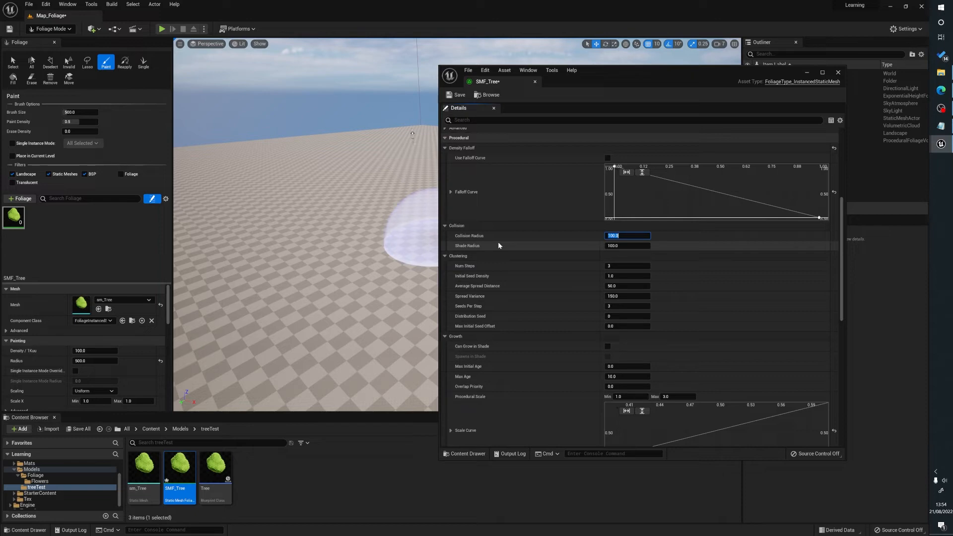
left_click(452, 96)
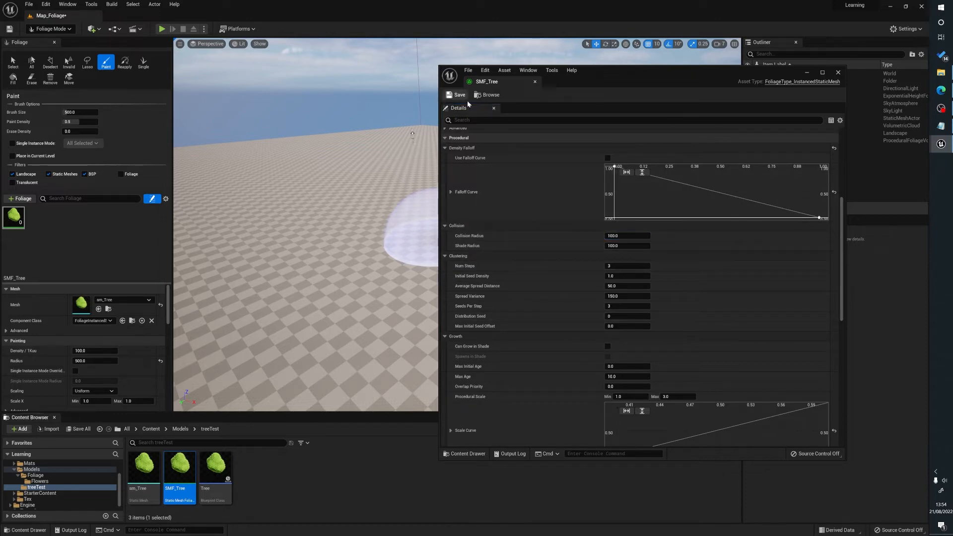
left_click(838, 73)
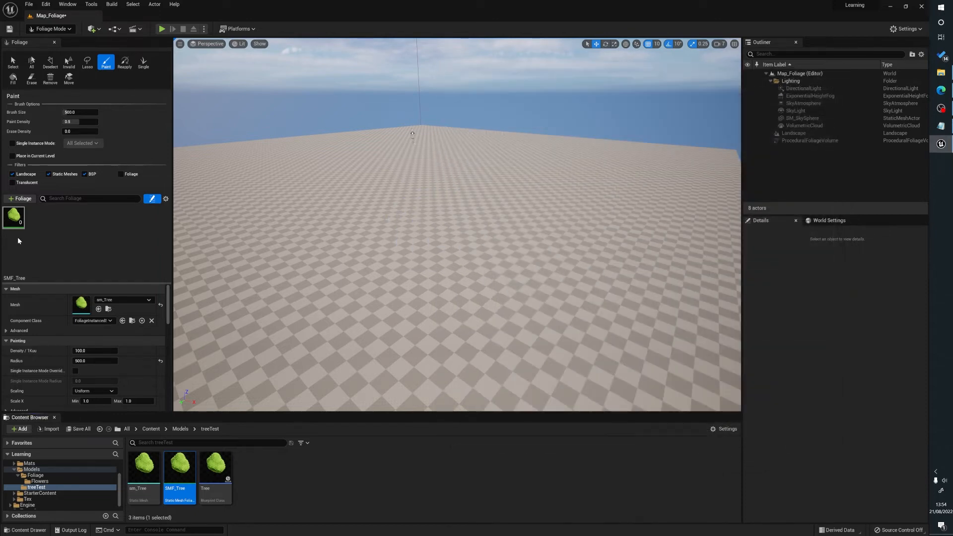
Set the painting radius of the SMF_Tree foliage to 700, then test-paint the spacing and undo the stroke.
left_click(100, 360)
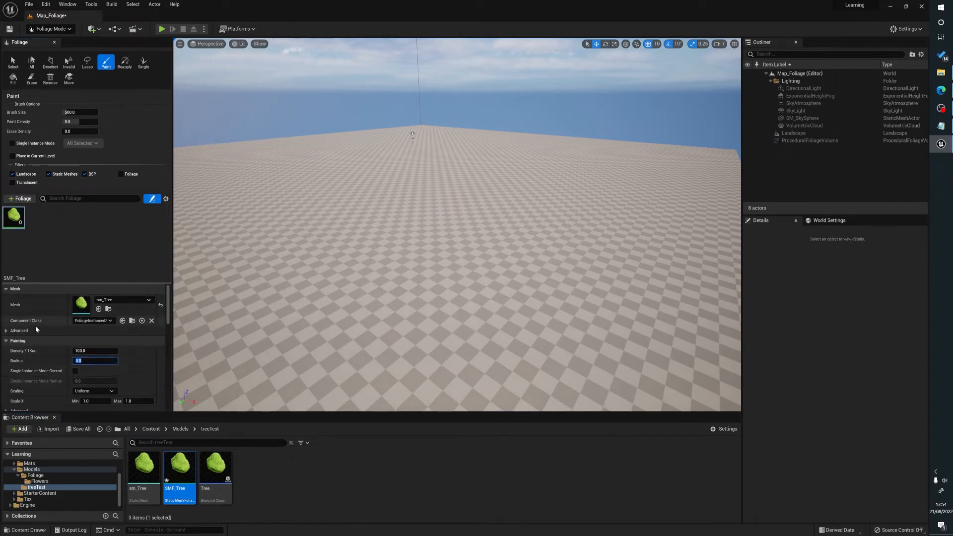
left_click(21, 218)
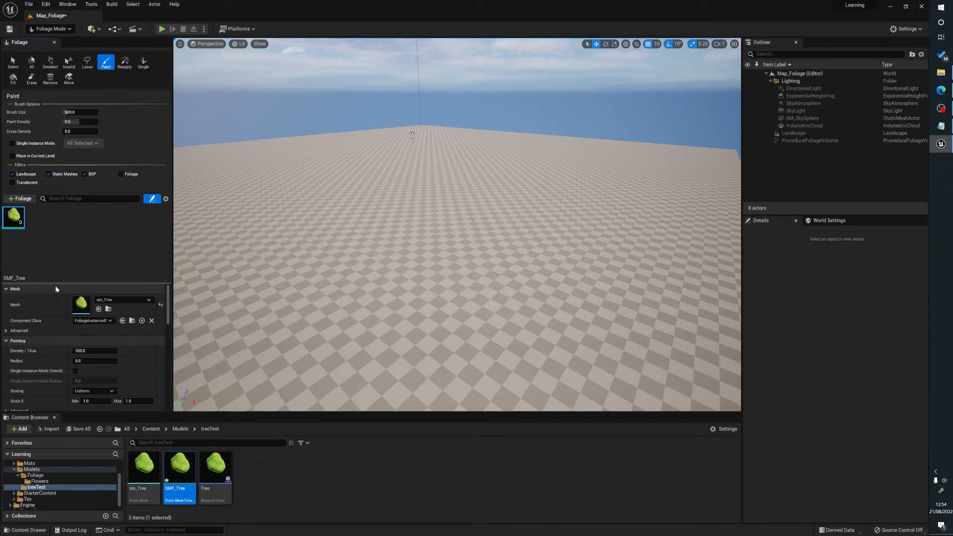
scroll(74, 346, "down", 1)
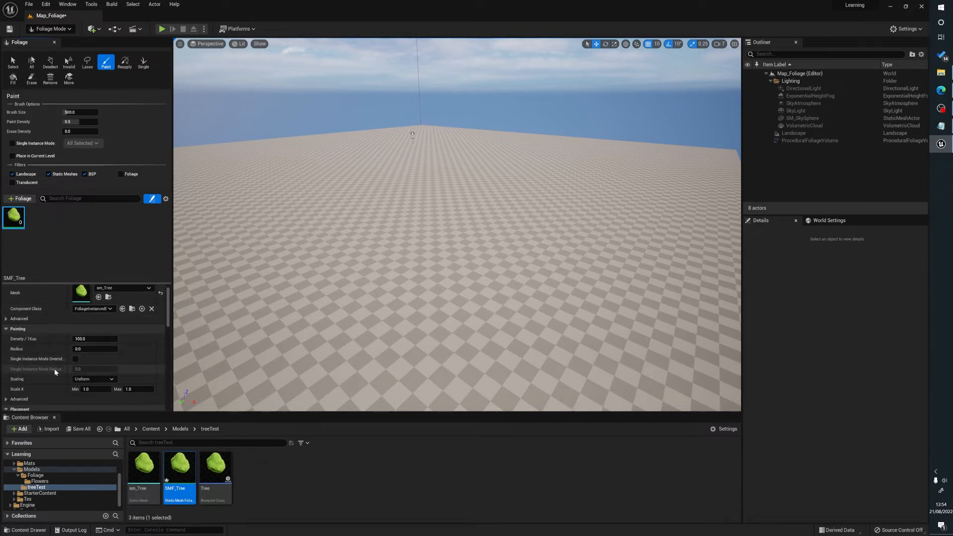
scroll(52, 345, "down", 2)
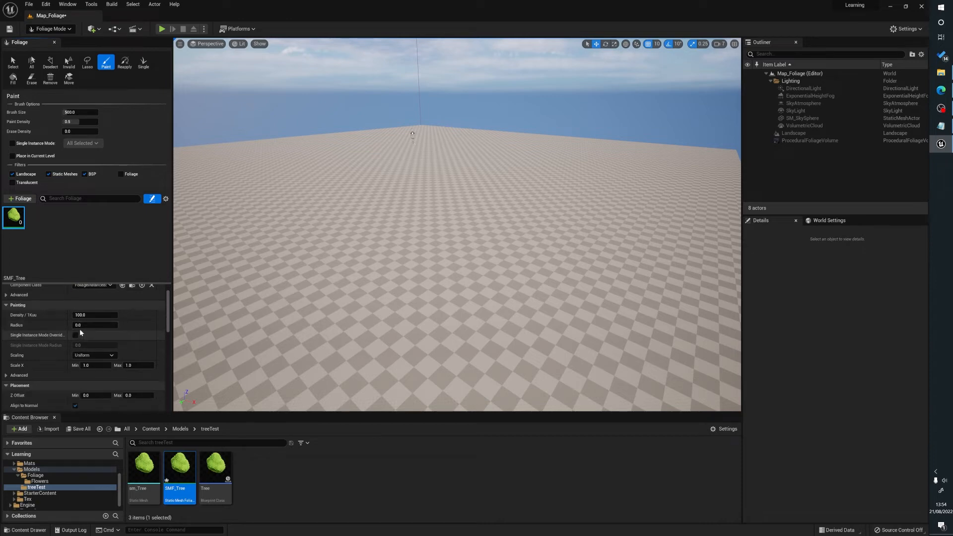
left_click(92, 325)
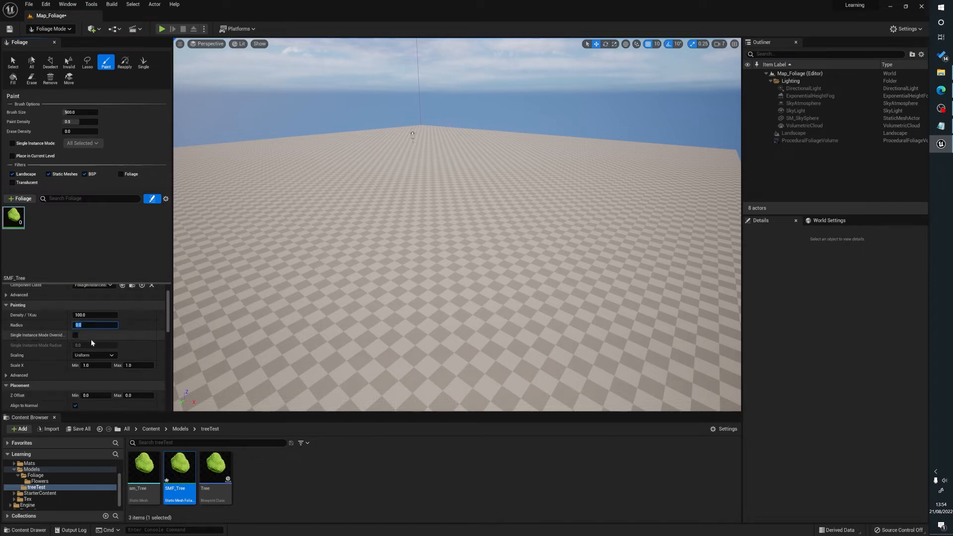
type("700")
key("Return")
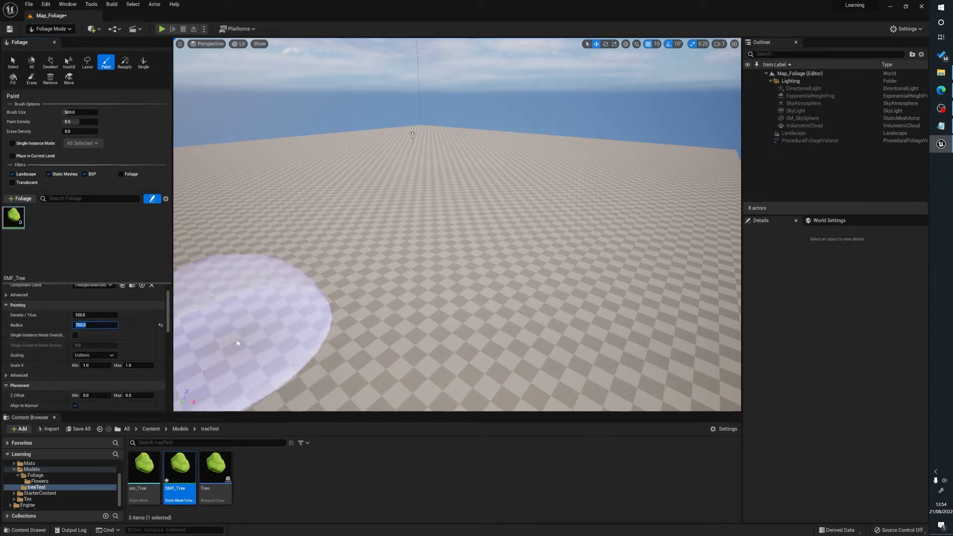
mouse_move(523, 291)
left_mouse_down()
mouse_move(362, 215)
mouse_move(285, 221)
mouse_move(571, 216)
mouse_move(447, 241)
left_mouse_up()
key("ctrl+z")
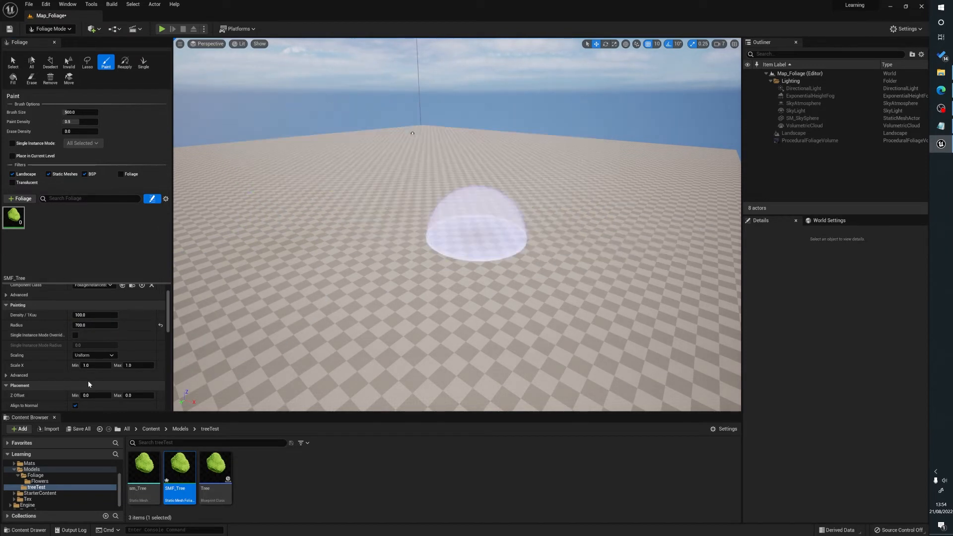
Try a maximum Scale X of 3 by test-painting trees on the landscape, then undo the stroke.
left_click(134, 366)
type("3")
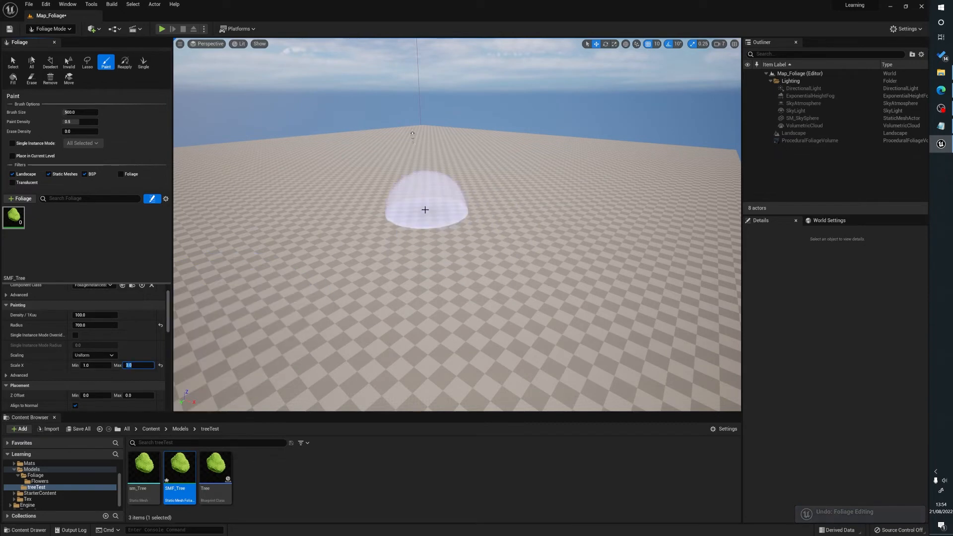
mouse_move(426, 207)
left_mouse_down()
mouse_move(382, 194)
mouse_move(277, 213)
mouse_move(470, 241)
mouse_move(541, 202)
mouse_move(513, 178)
left_mouse_up()
mouse_move(361, 252)
right_mouse_down()
mouse_move(387, 225)
mouse_move(354, 252)
right_mouse_up()
key("s")
key("ctrl+z")
Set the Scale X range of the SMF_Tree foliage to a minimum of 0.7 and a maximum of 2.
left_click(138, 366)
type("2")
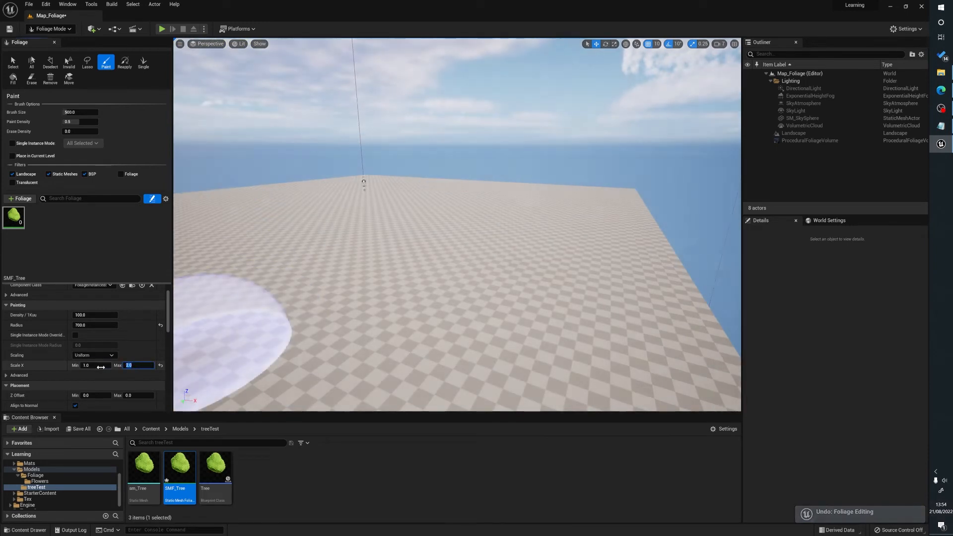
scroll(97, 348, "down", 3)
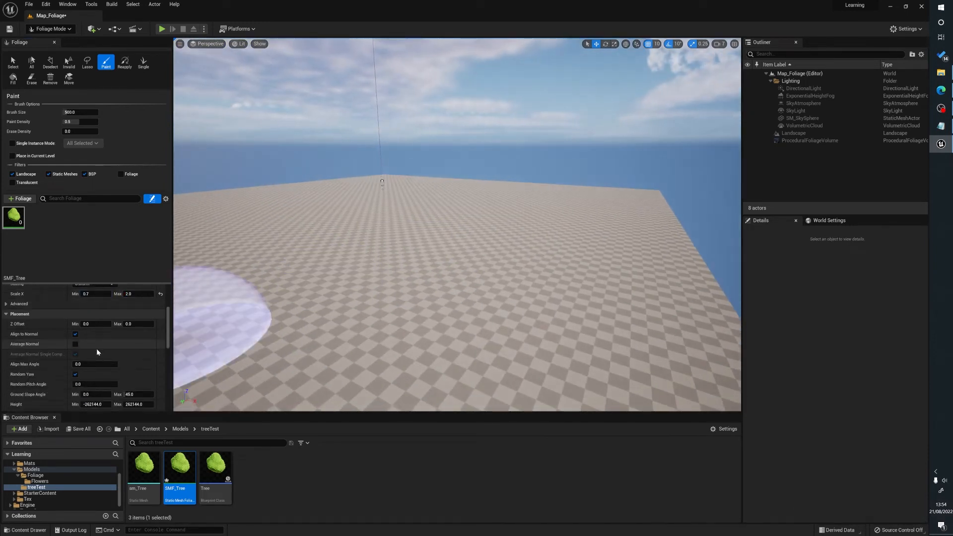
scroll(111, 348, "up", 4)
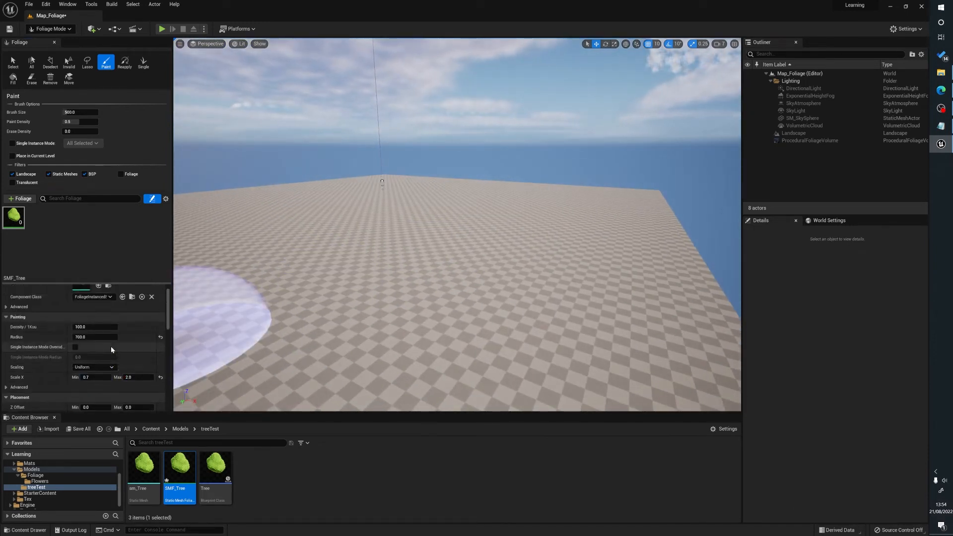
Set both the minimum and maximum Z Offset of the SMF_Tree foliage to -200.
scroll(56, 368, "down", 5)
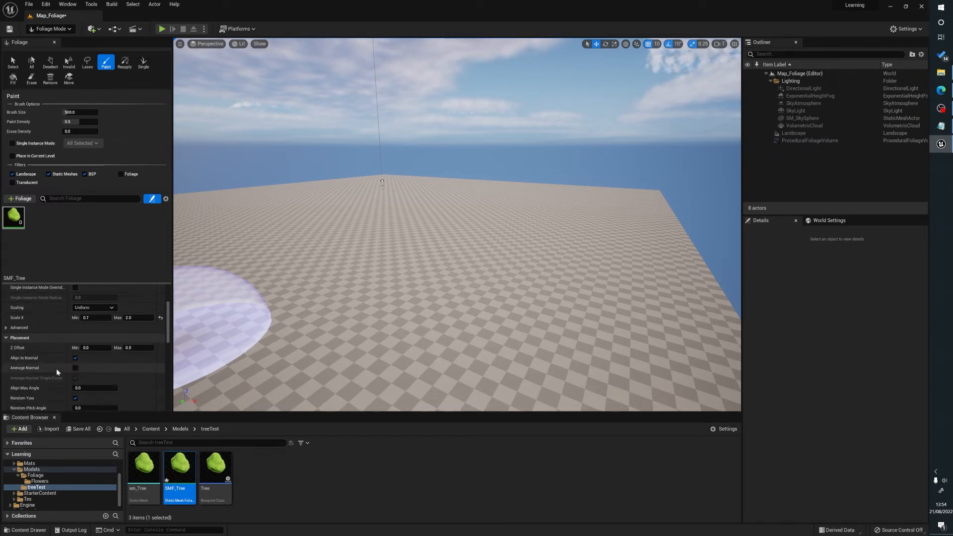
scroll(117, 357, "down", 2)
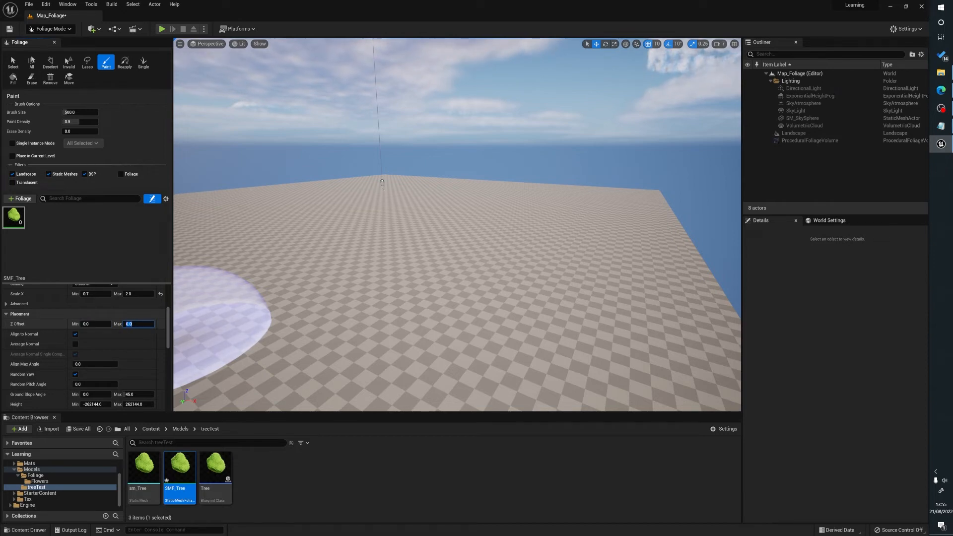
type("00")
key("Return")
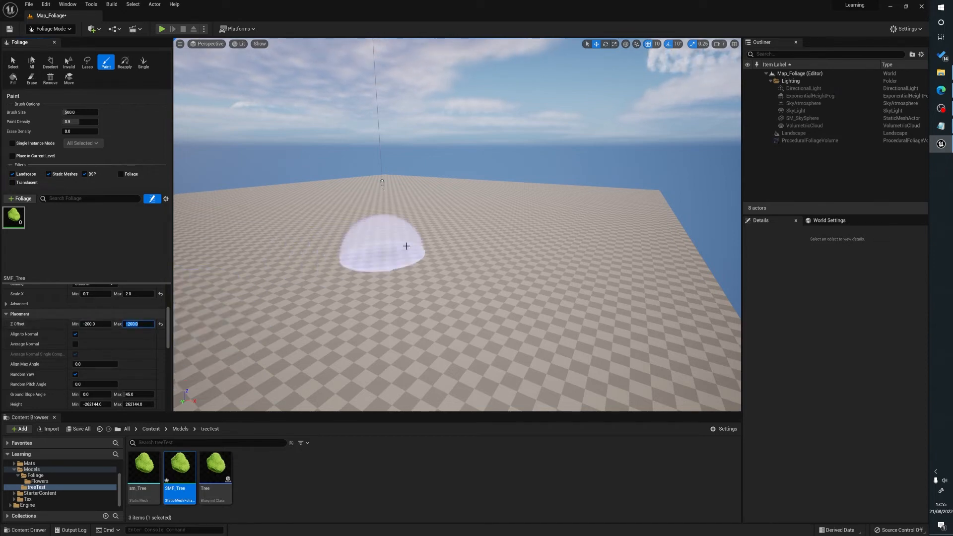
Test-paint a few trees with the lowered placement, then undo the stroke and reset the Z Offset range to 0.
left_click(383, 265)
key("q")
mouse_move(462, 282)
right_mouse_down()
mouse_move(449, 287)
mouse_move(463, 282)
right_mouse_up()
key("e")
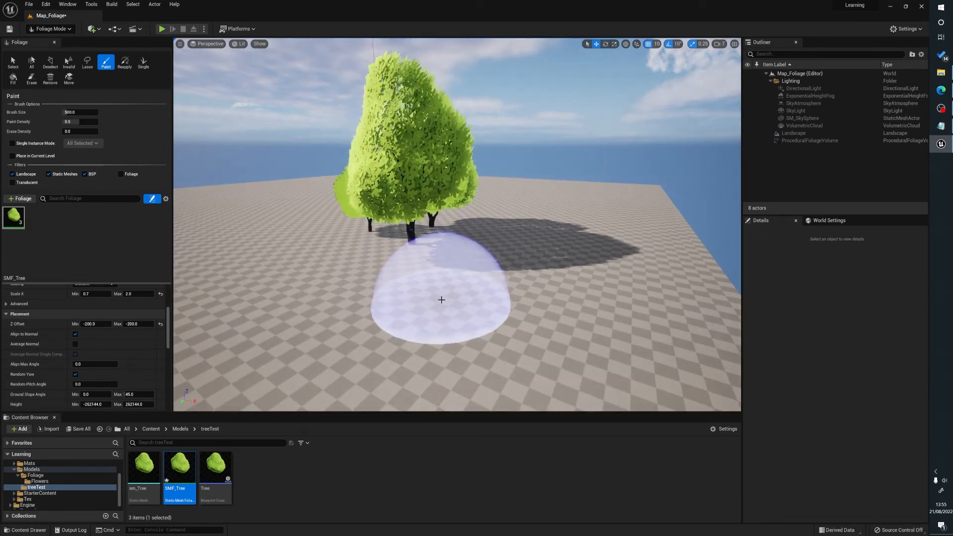
key("ctrl+z")
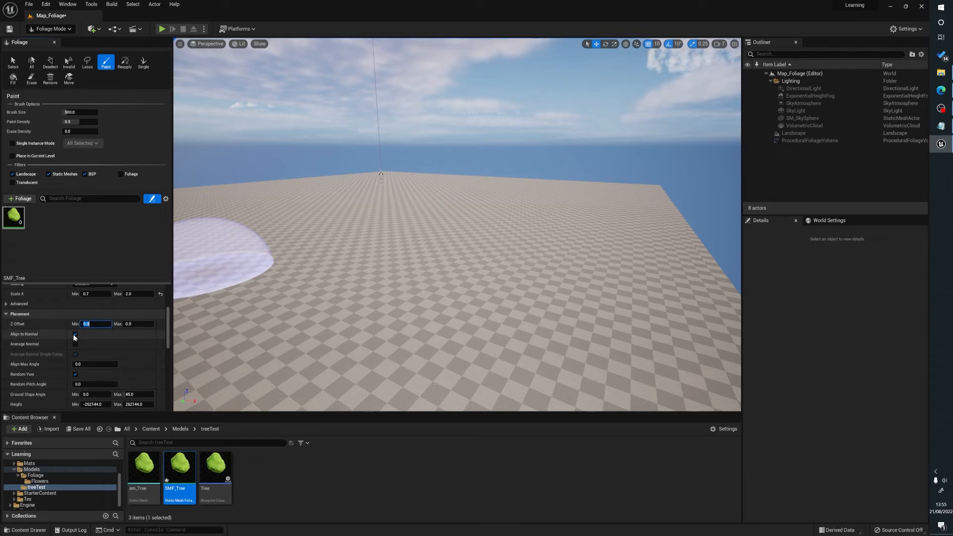
Set the maximum Cull Distance in the SMF_Tree instance settings to 6000.
scroll(136, 368, "down", 1)
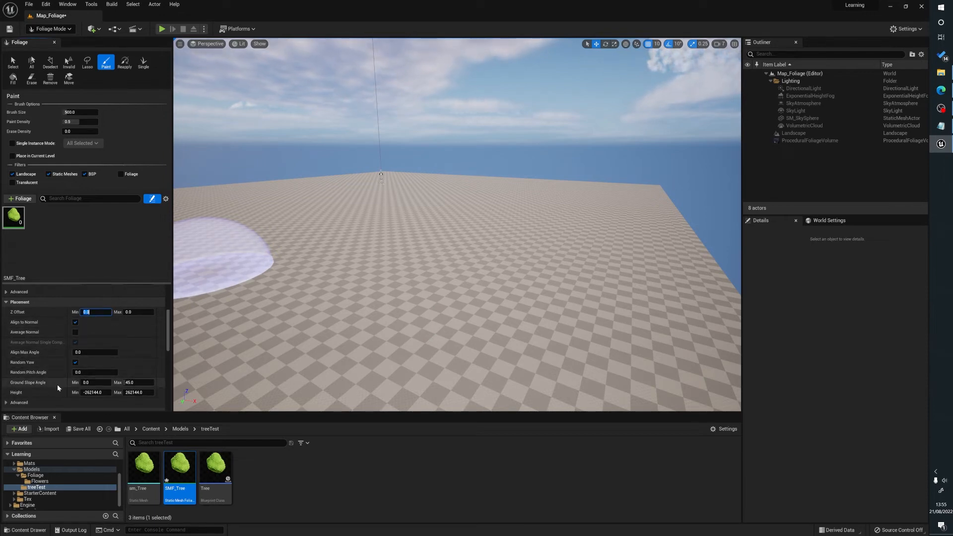
scroll(57, 385, "down", 6)
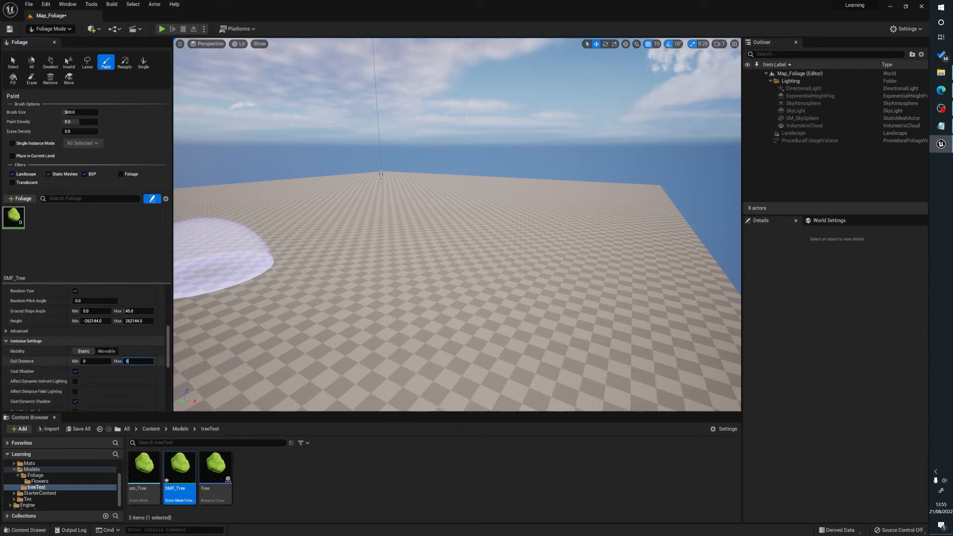
type("000")
key("Return")
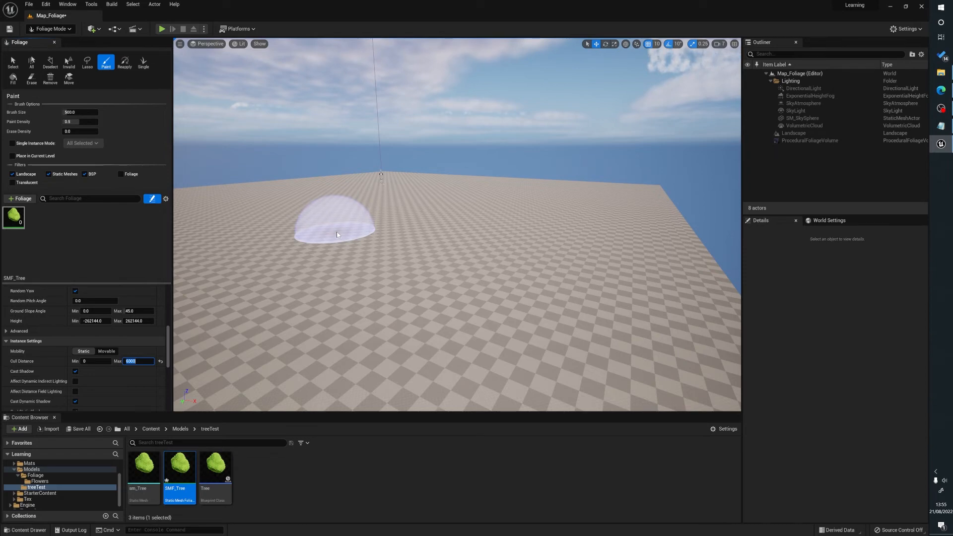
Review the configured SMF_Tree foliage settings and test-paint a group of trees on the landscape.
scroll(78, 353, "down", 2)
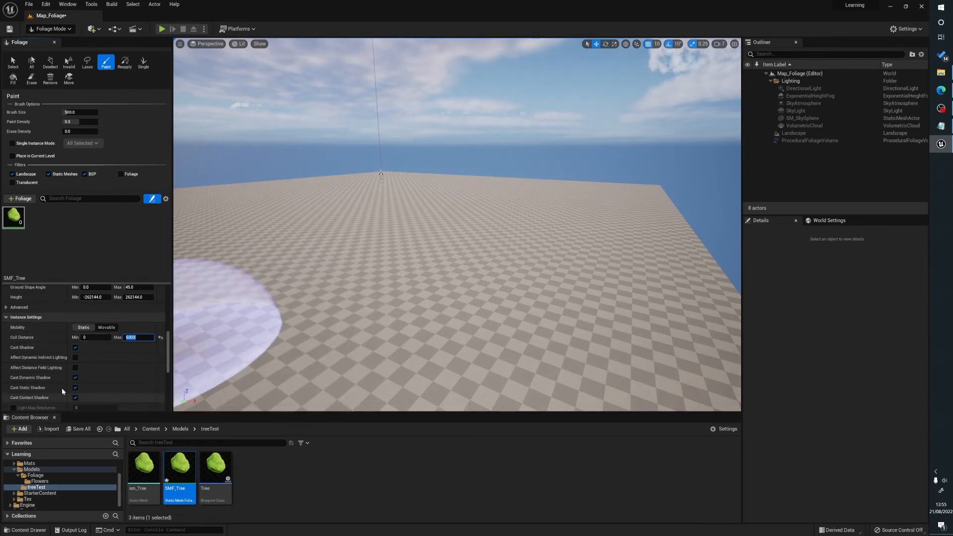
scroll(78, 354, "up", 8)
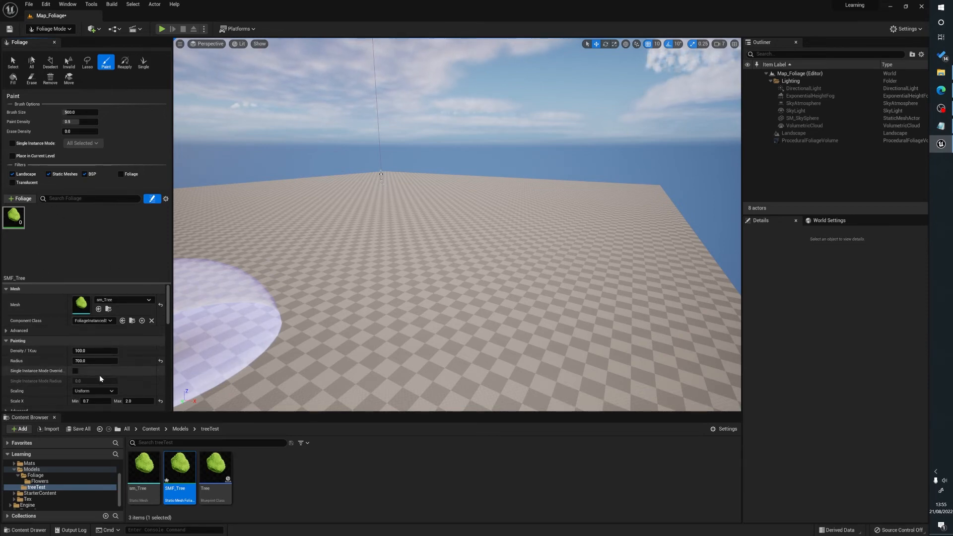
scroll(79, 367, "down", 2)
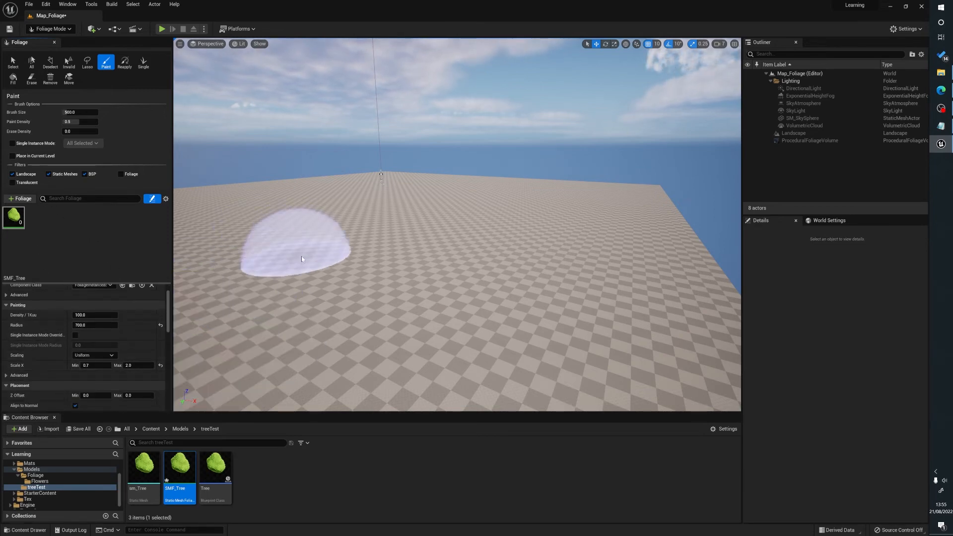
left_click(298, 251)
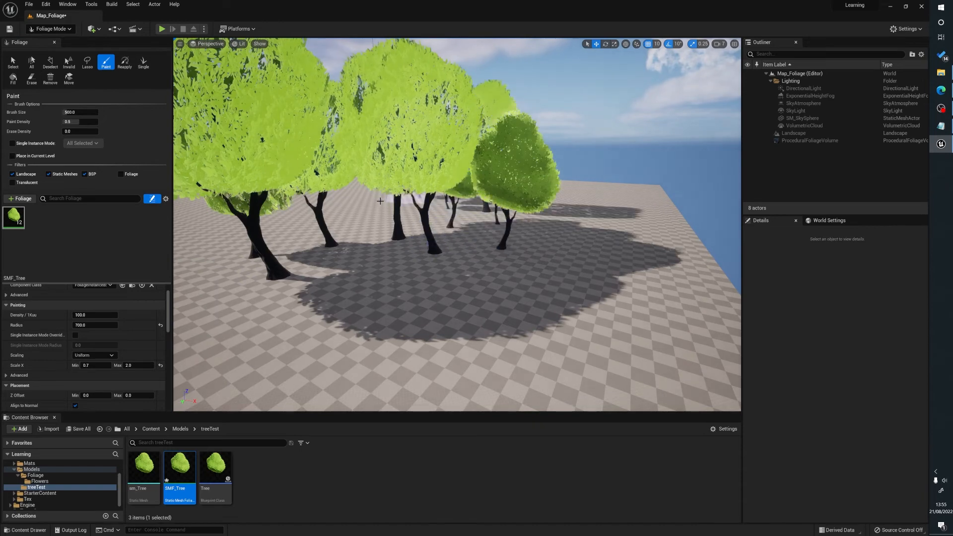
Delete the SMF_Tree foliage type from the palette together with its painted instances.
left_click(14, 217)
key("Delete")
left_click(484, 287)
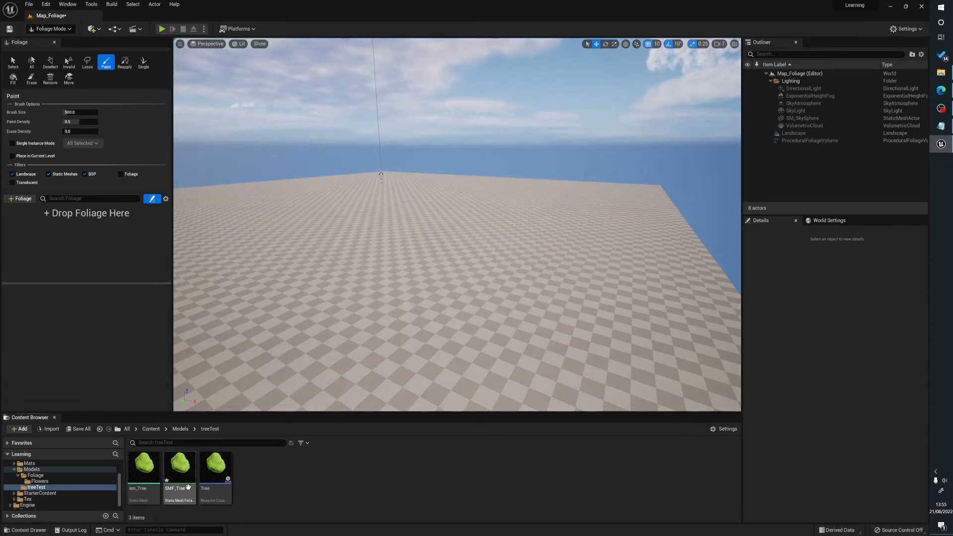
Check the settings stored in the SMF_Tree asset, then add the asset back to the foliage palette.
double_click(176, 471)
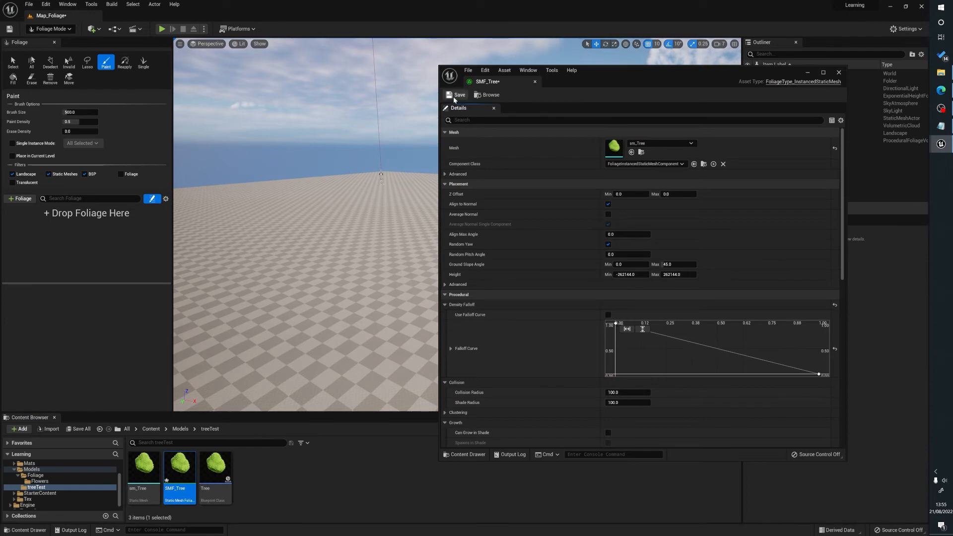
left_click(839, 72)
left_click_drag(179, 469, 78, 283)
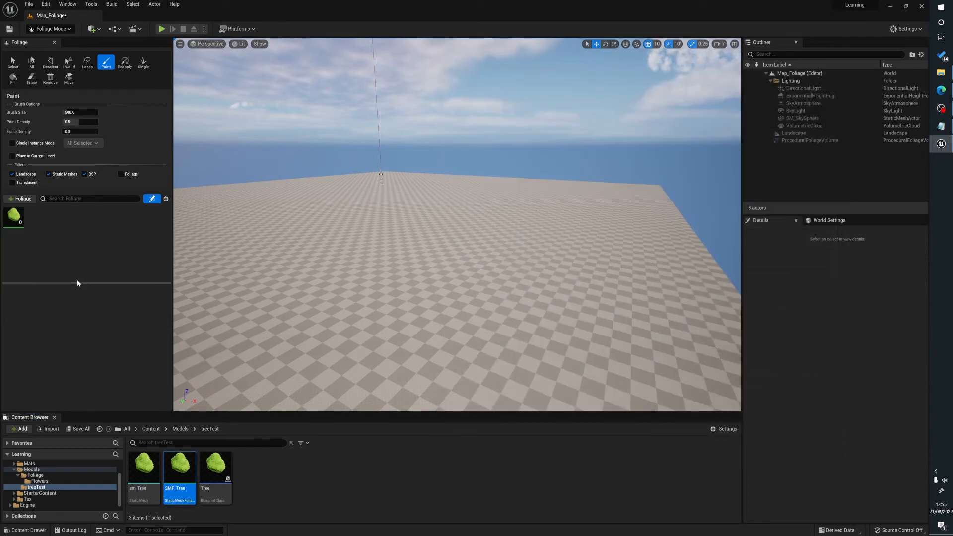
Select SMF_Tree in the foliage palette and paint a grove of trees across the landscape.
left_click(14, 216)
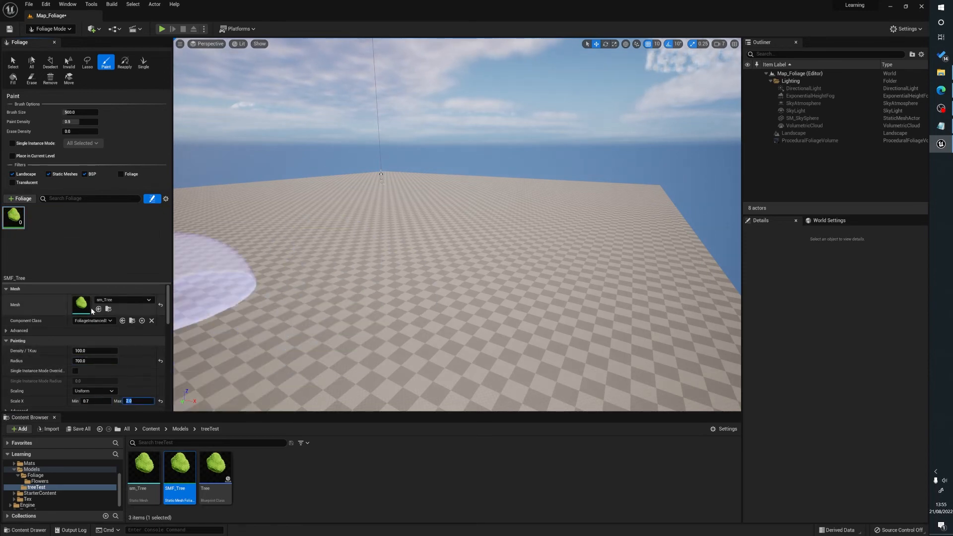
left_click(328, 227)
mouse_move(328, 227)
left_mouse_down()
mouse_move(521, 224)
mouse_move(266, 255)
mouse_move(322, 221)
mouse_move(369, 282)
left_mouse_up()
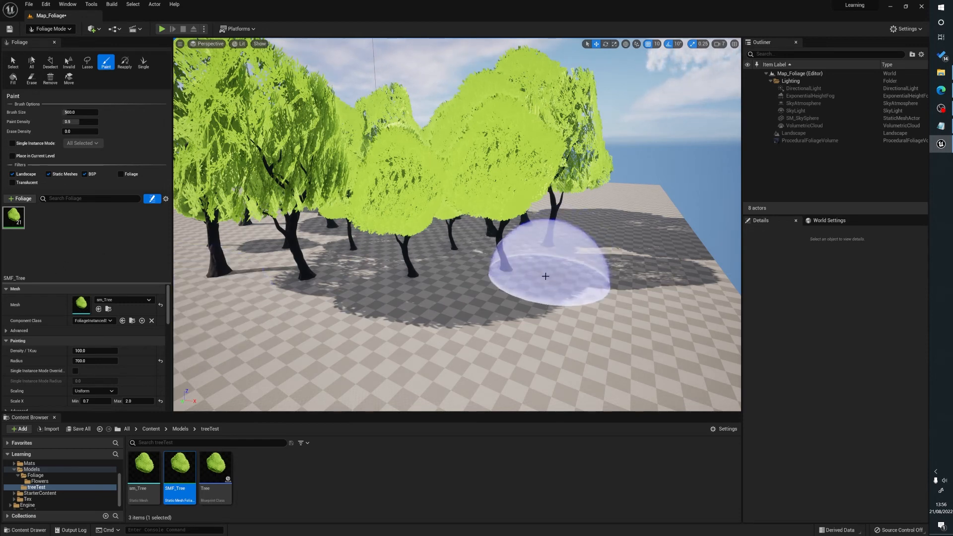
Examine the painted grove from several angles and check the settings of the SMF_Tree asset.
mouse_move(484, 300)
right_mouse_down()
mouse_move(506, 325)
mouse_move(538, 303)
right_mouse_up()
mouse_move(363, 290)
right_mouse_down()
mouse_move(346, 290)
mouse_move(426, 278)
mouse_move(407, 310)
mouse_move(377, 297)
mouse_move(372, 273)
mouse_move(385, 278)
right_mouse_up()
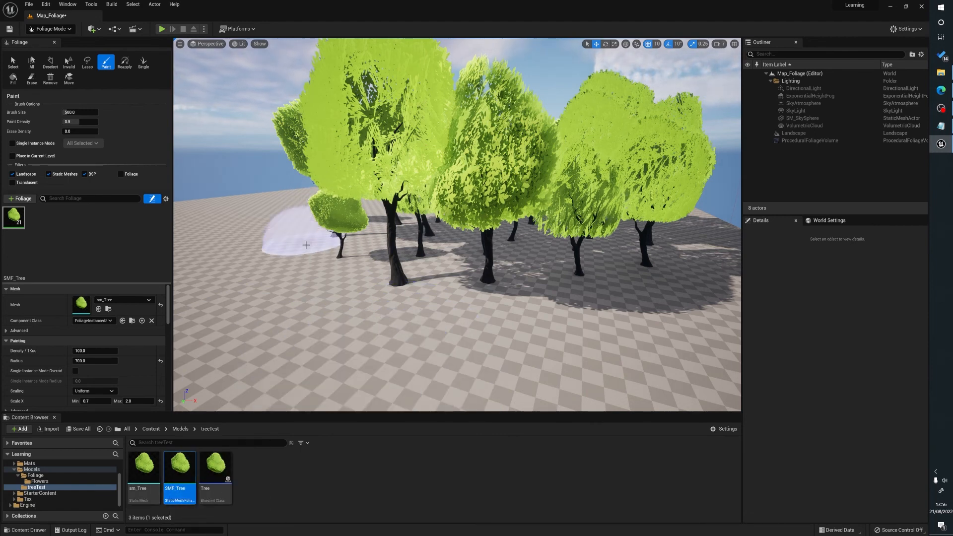
middle_click_drag(312, 228, 294, 213)
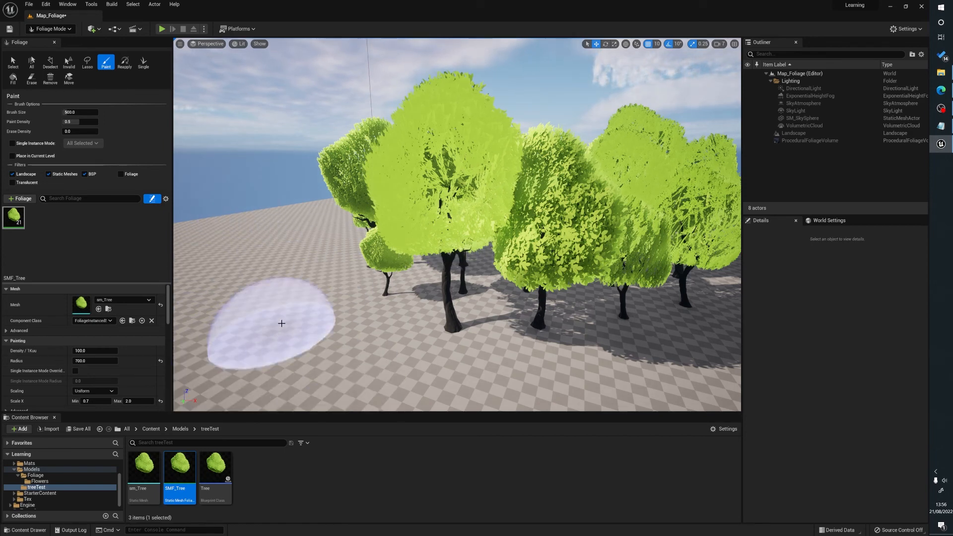
right_click_drag(572, 332, 592, 335)
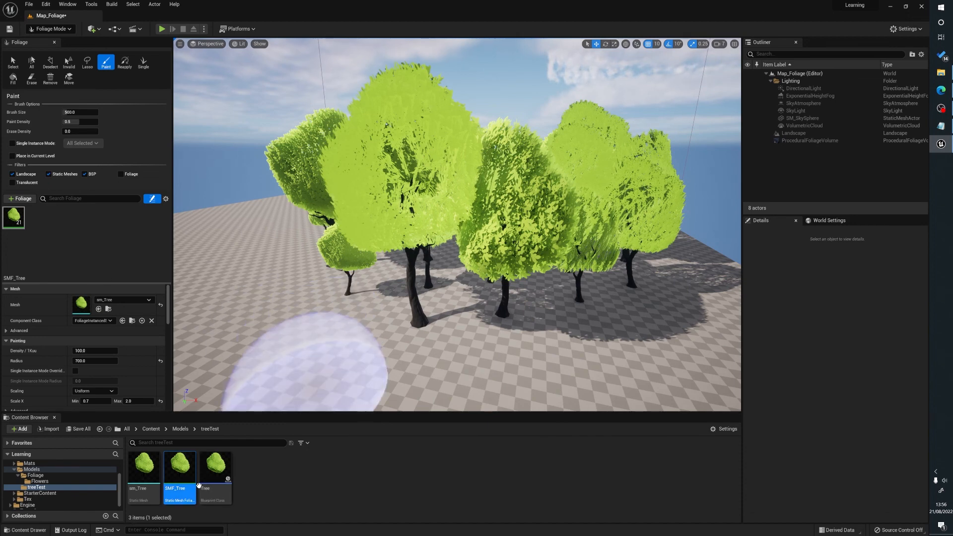
double_click(180, 468)
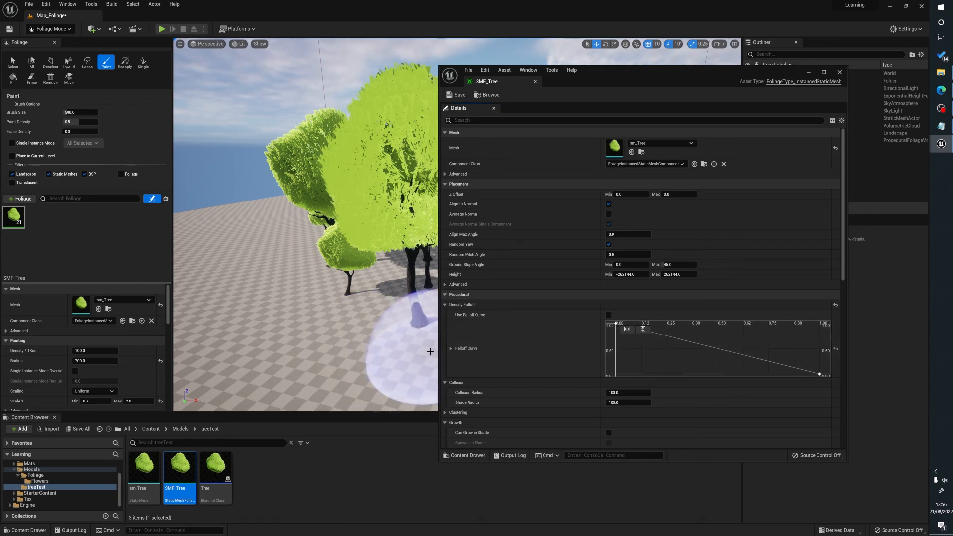
left_click(840, 75)
mouse_move(370, 295)
middle_mouse_down()
mouse_move(354, 297)
mouse_move(313, 363)
middle_mouse_up()
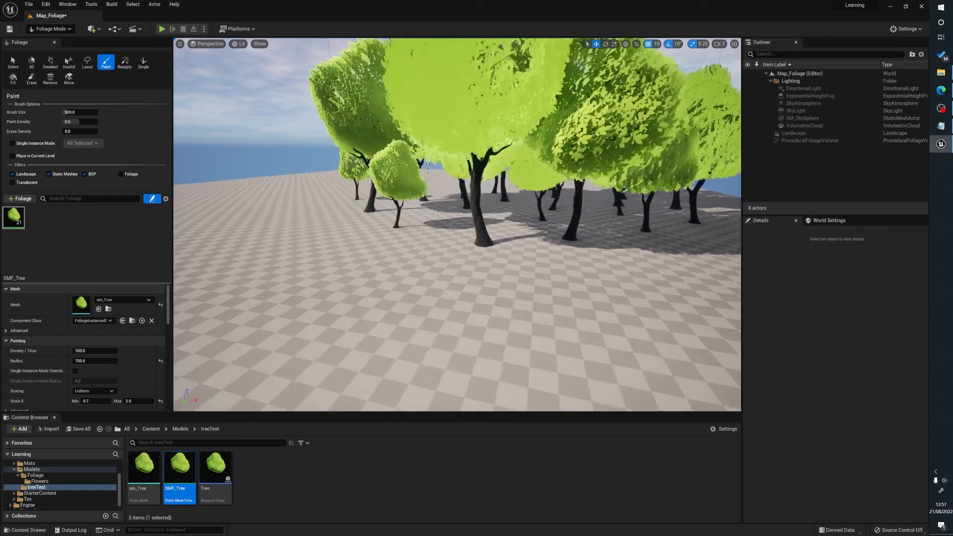